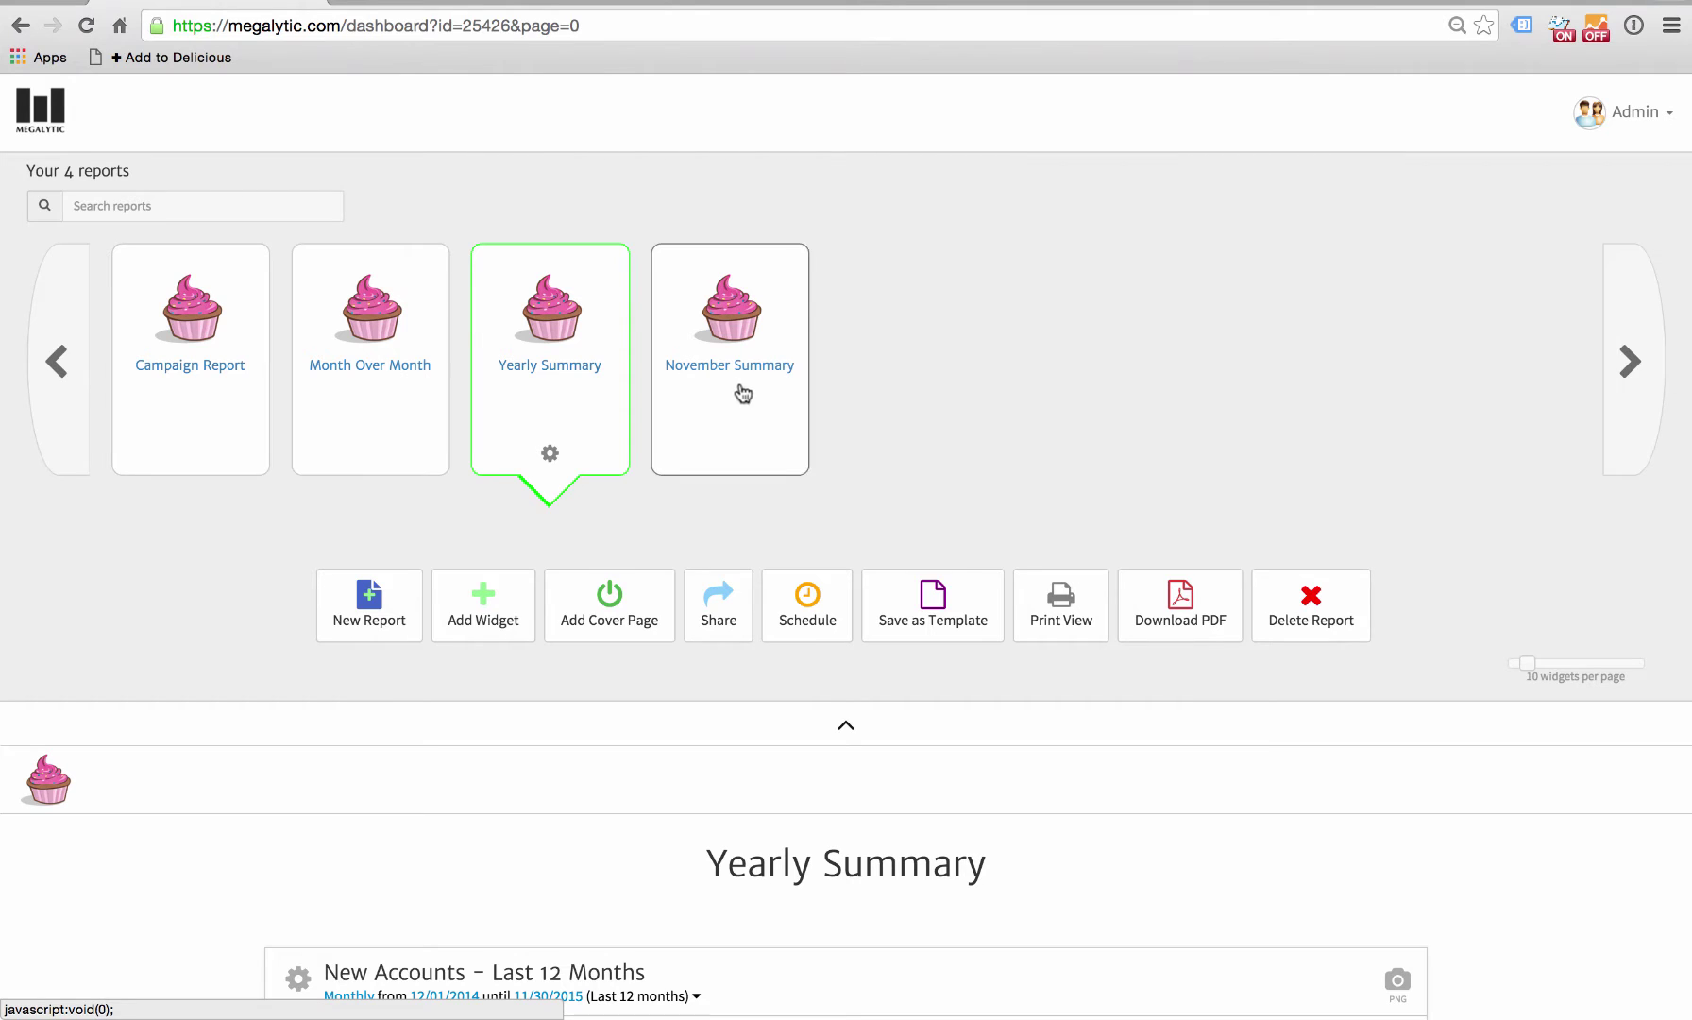
- Open and then close the New Accounts chart settings, scrolling around the report
scroll(800, 468, down, 6)
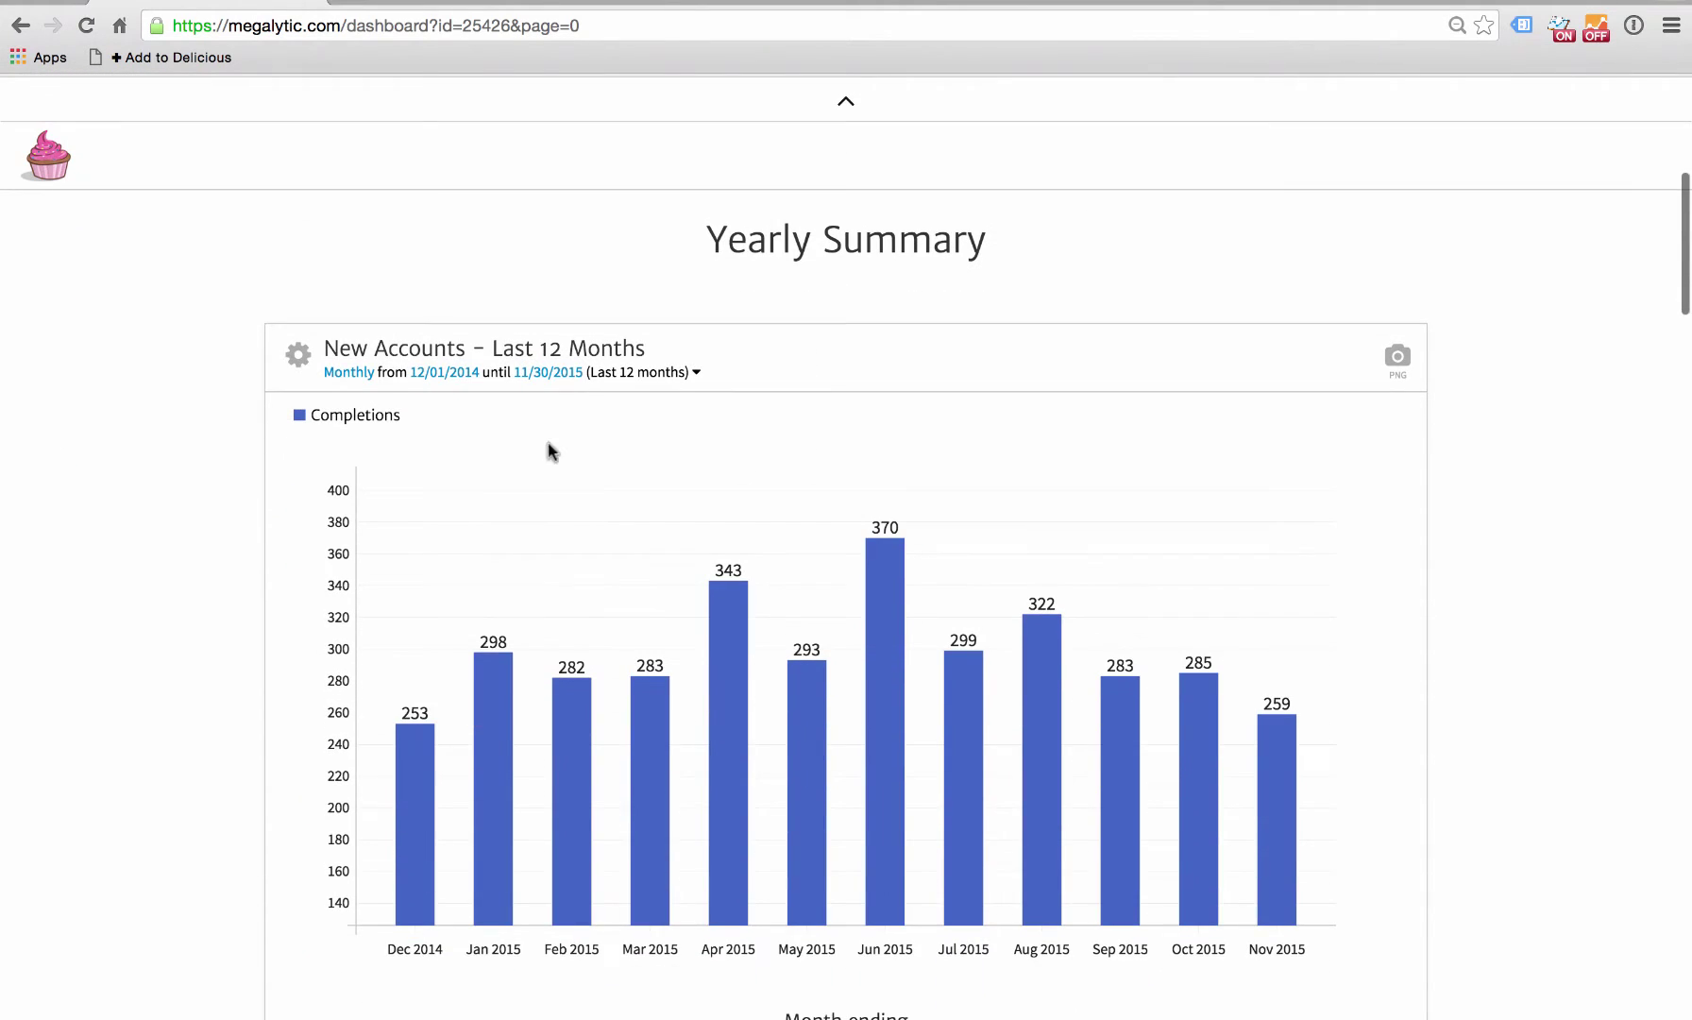
click(299, 361)
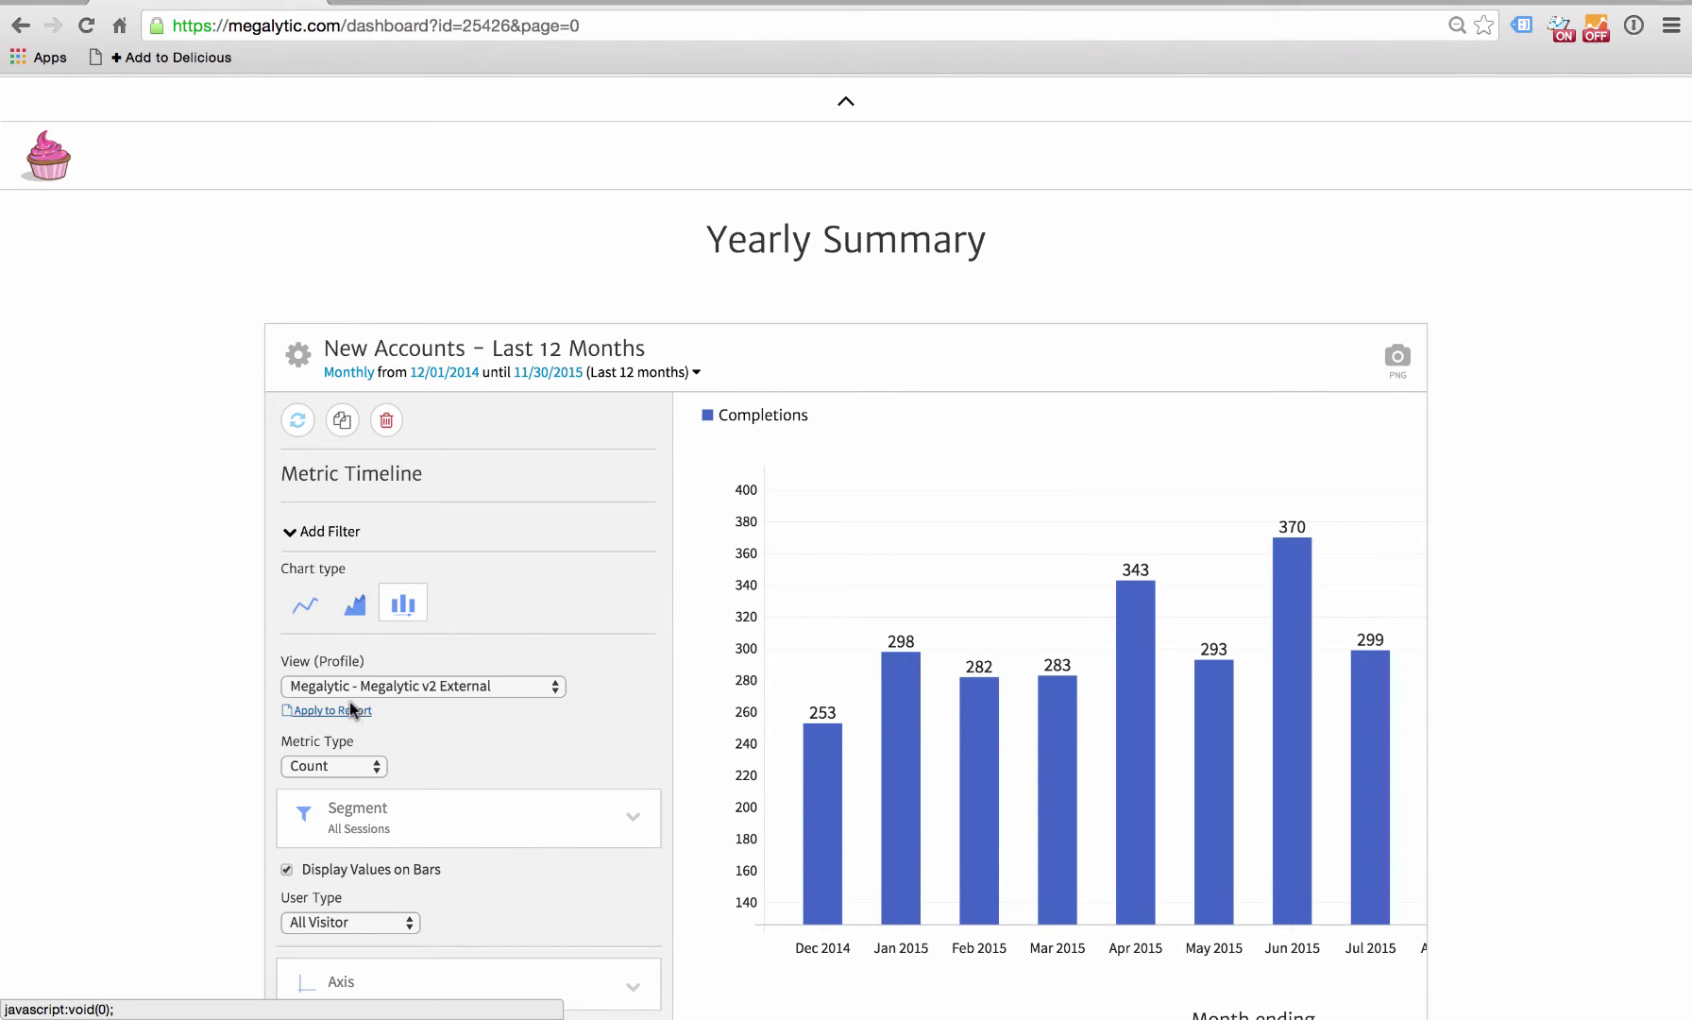
scroll(358, 767, down, 5)
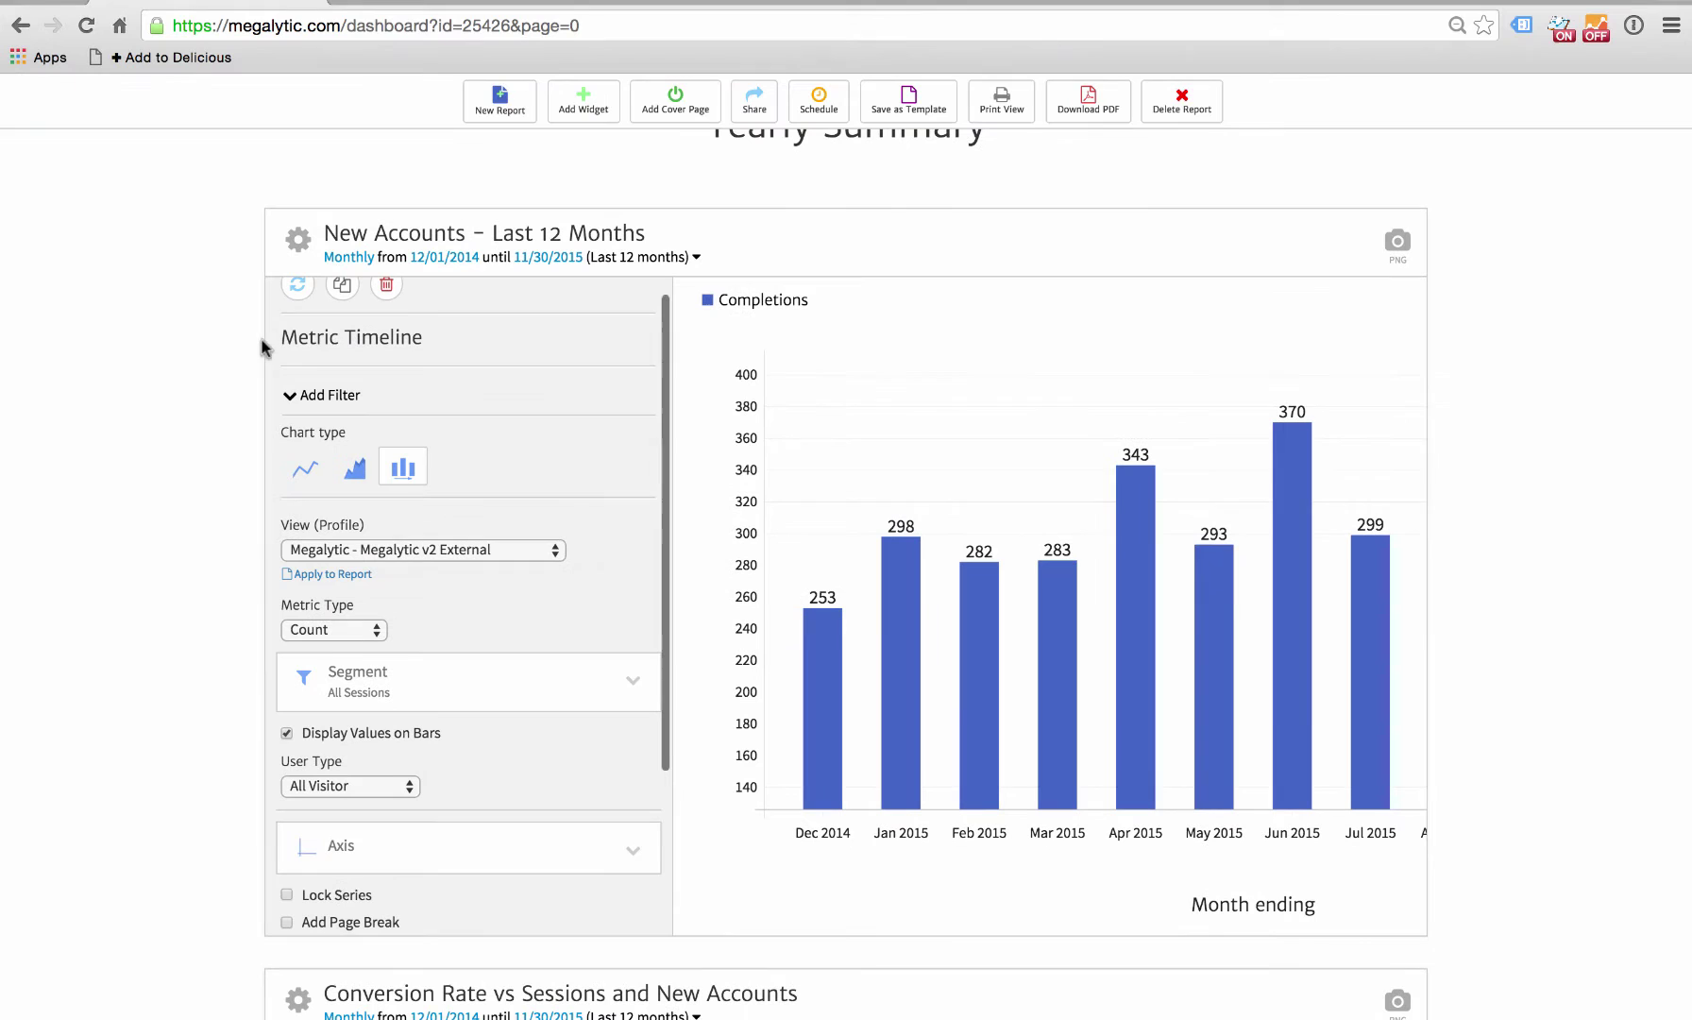
click(299, 240)
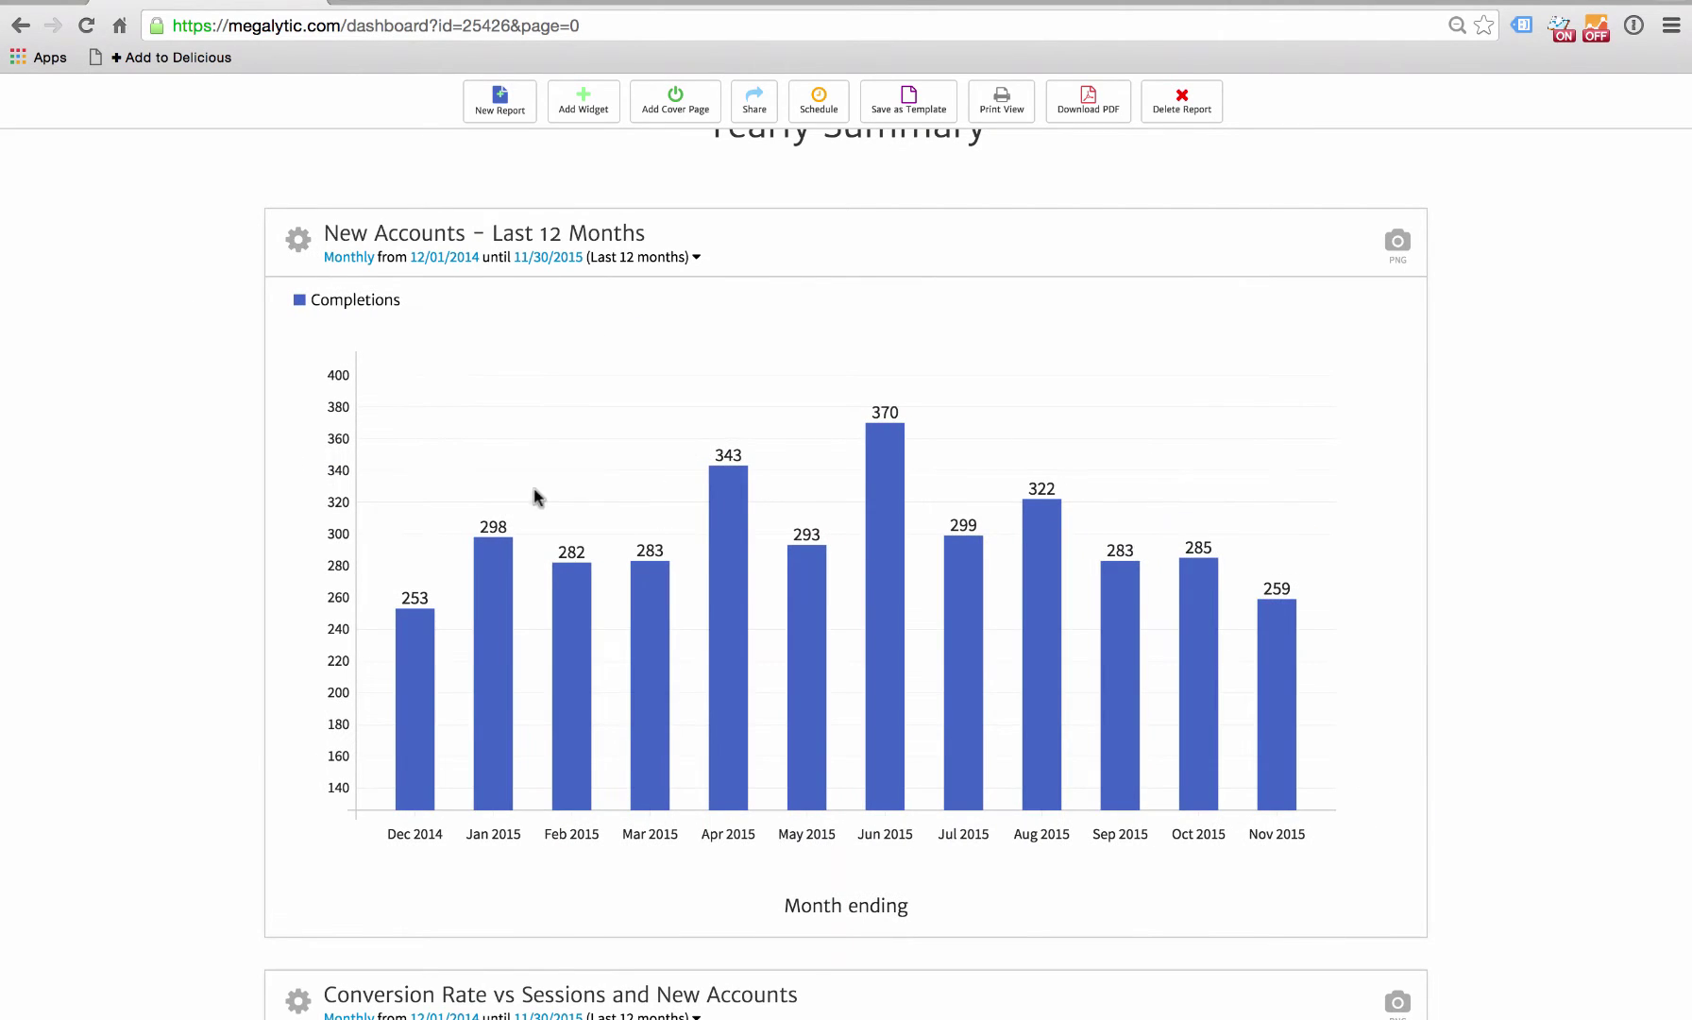
scroll(264, 751, down, 6)
scroll(266, 753, up, 8)
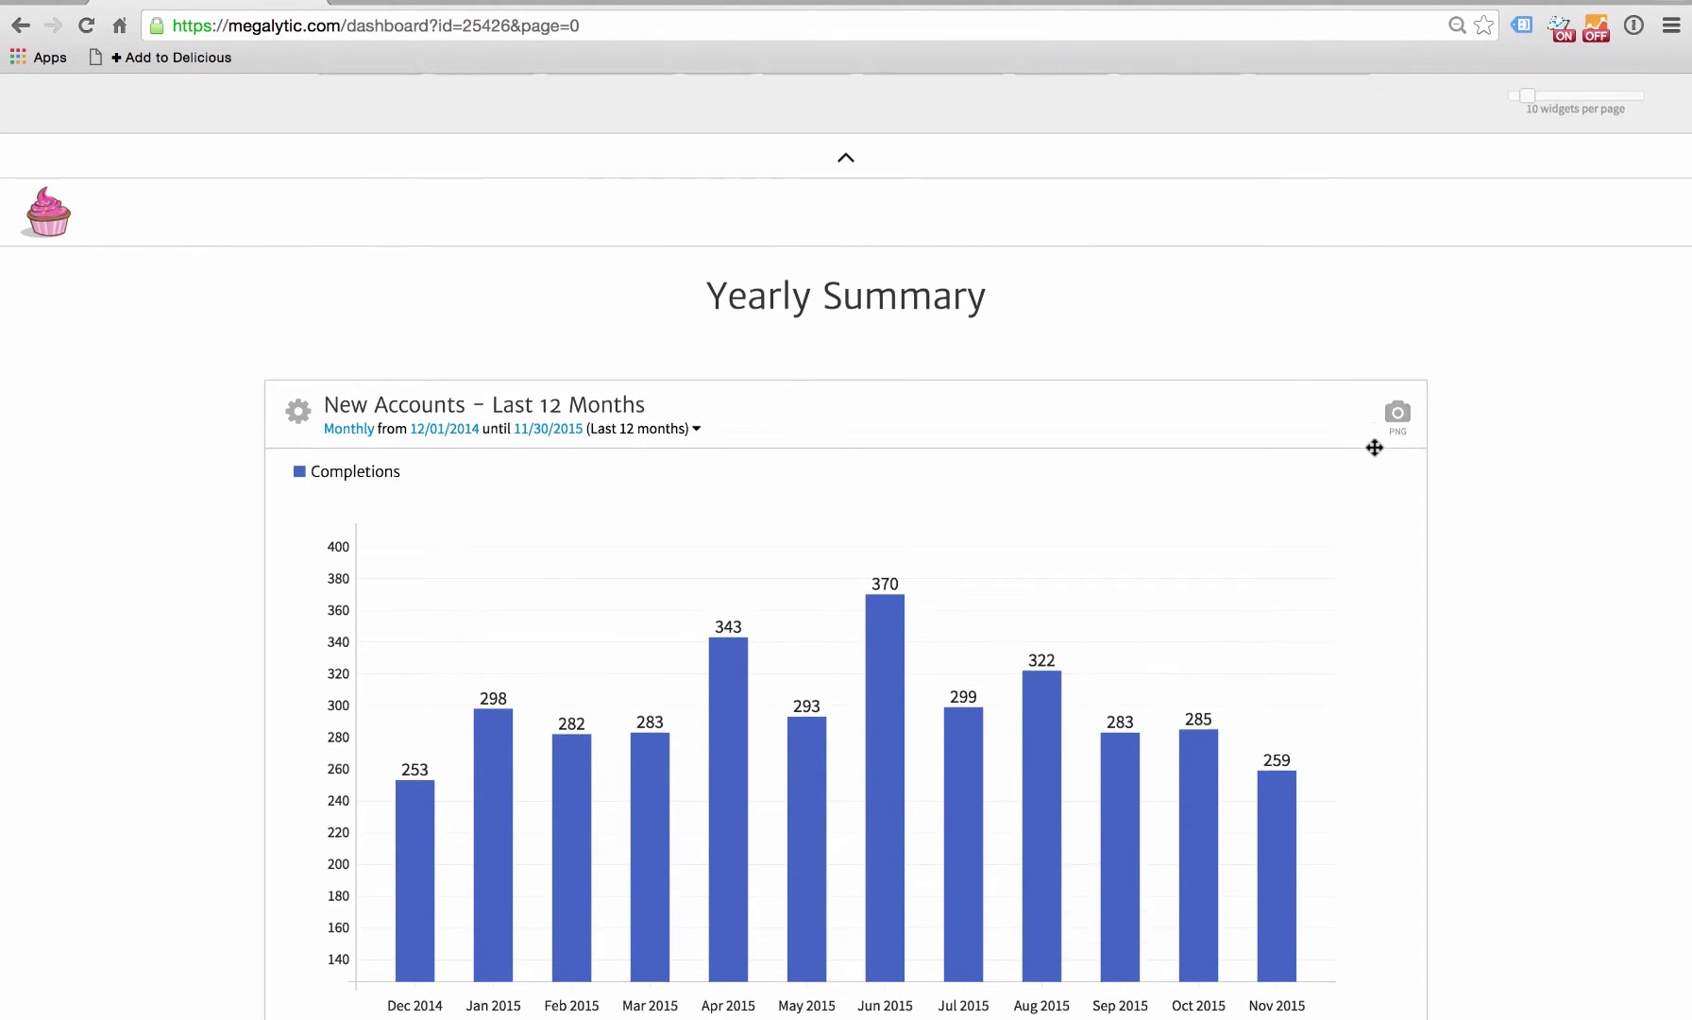
scroll(1374, 444, down, 5)
scroll(1374, 444, up, 10)
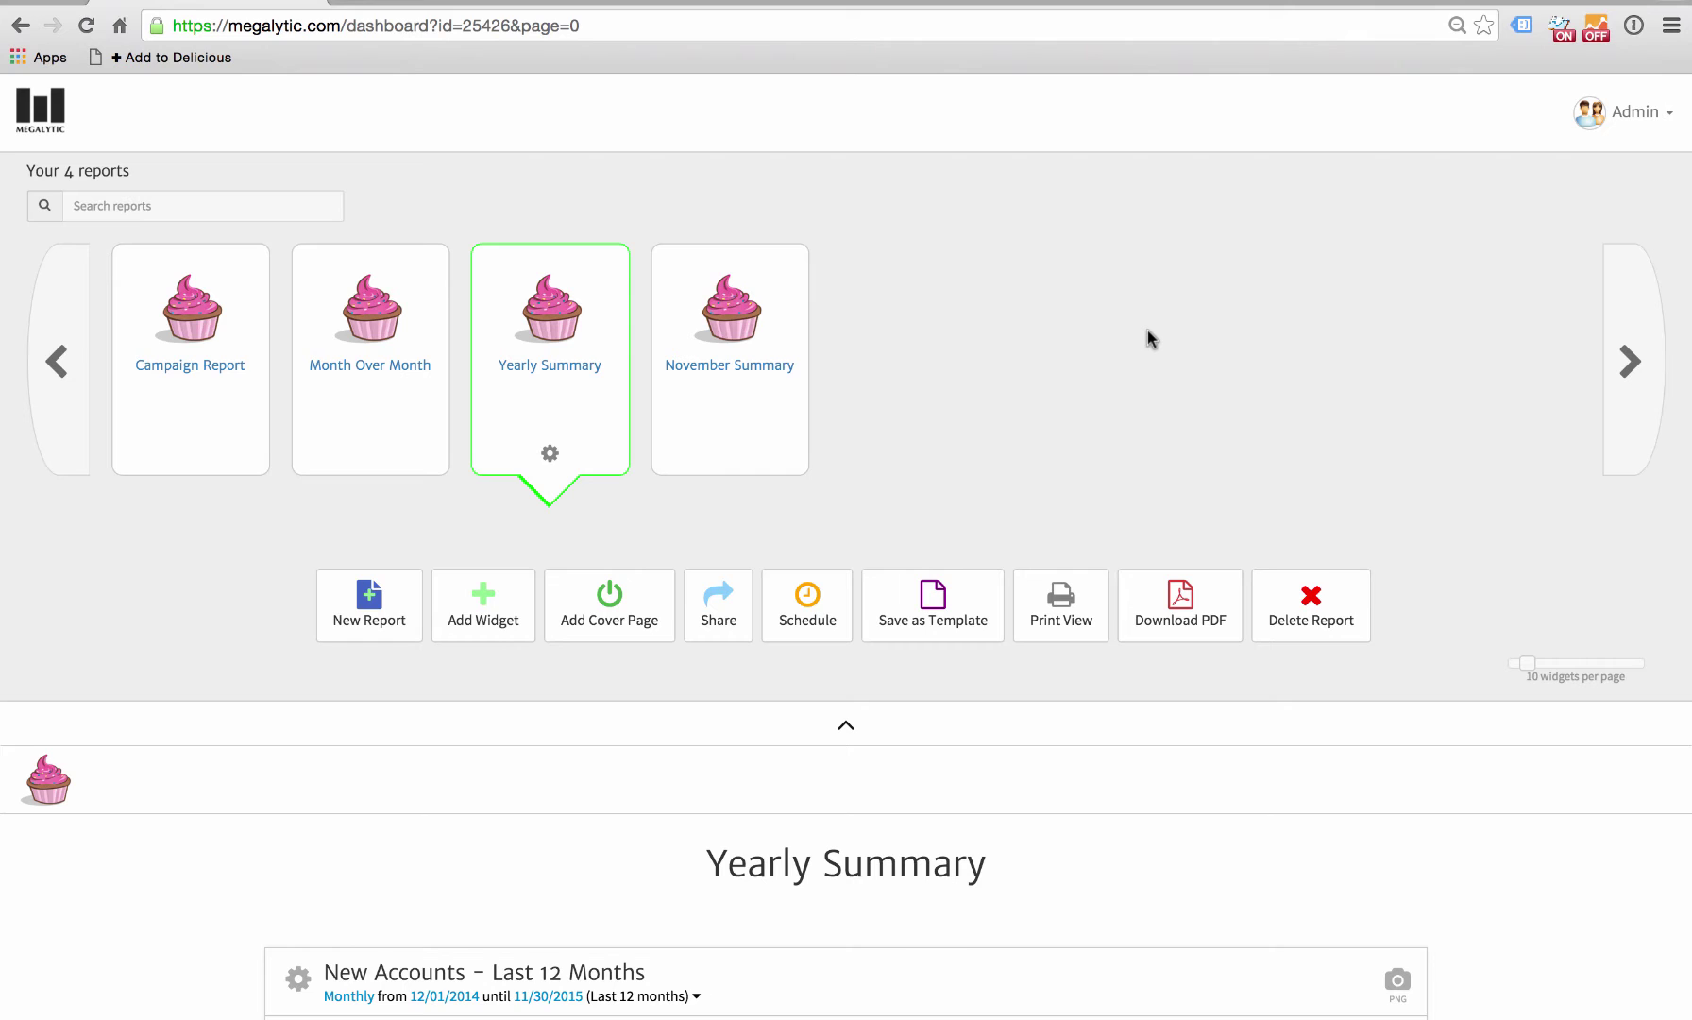
- In Admin > Manage Clients, change the Site URL to dashboards.greatmetrics.com and save
click(1647, 114)
click(1573, 195)
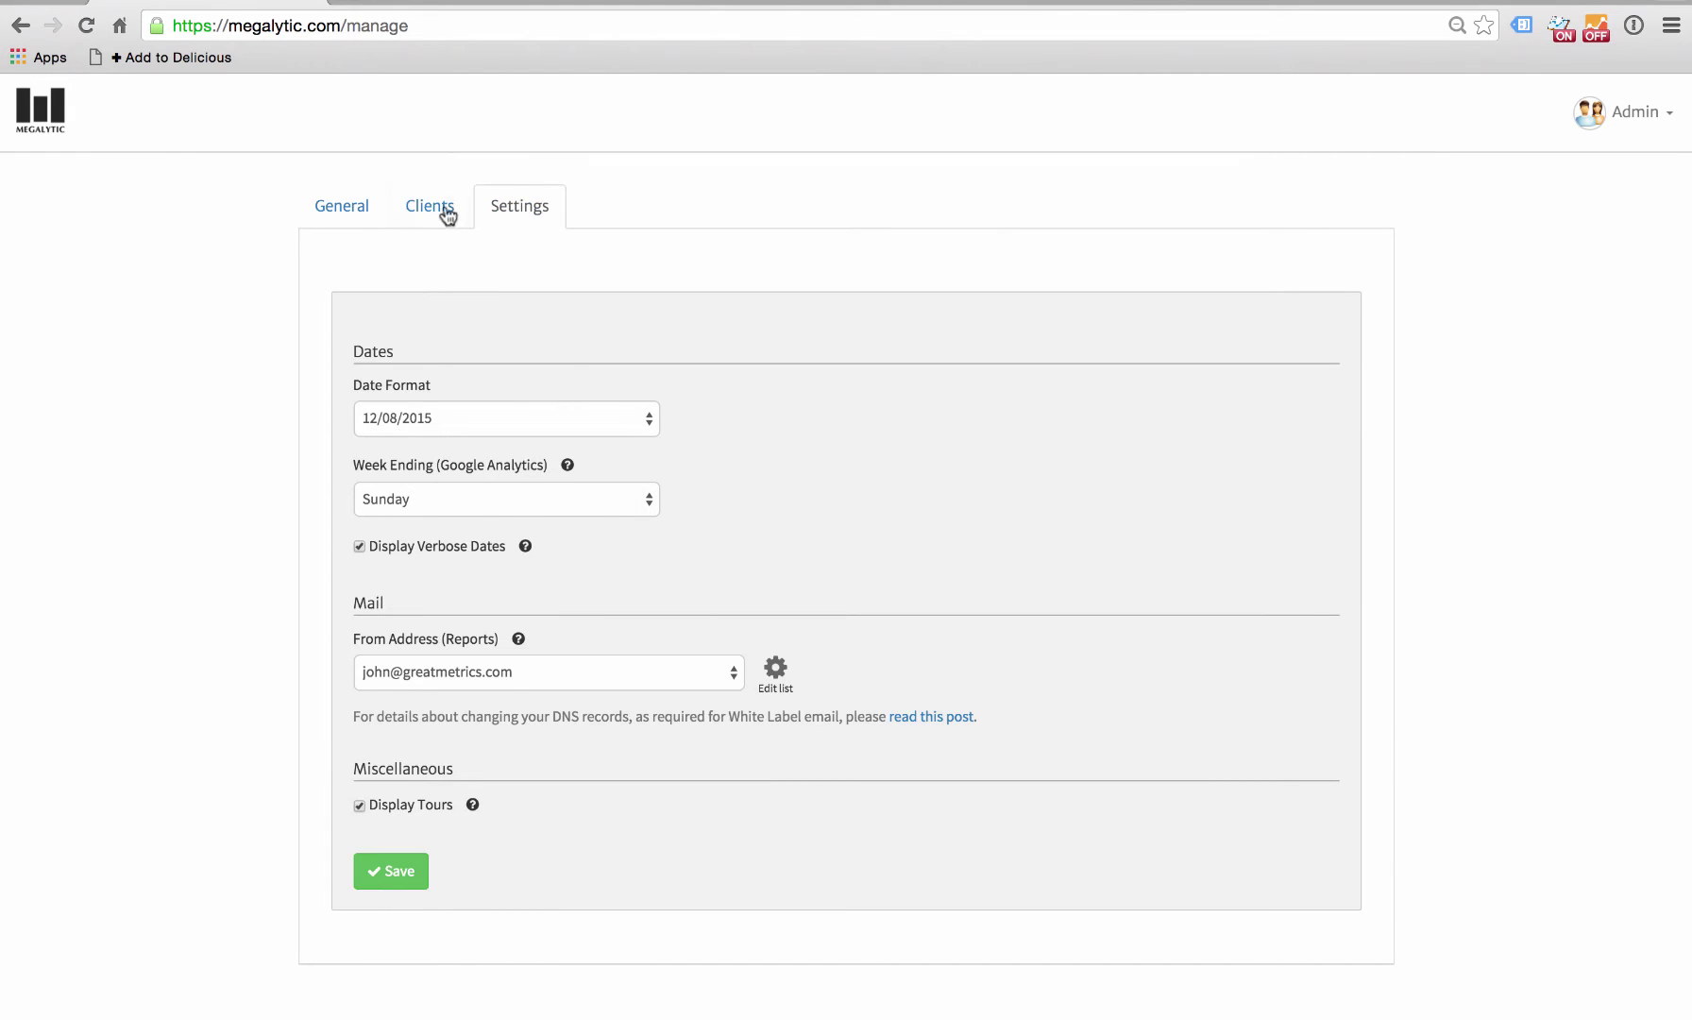
click(436, 211)
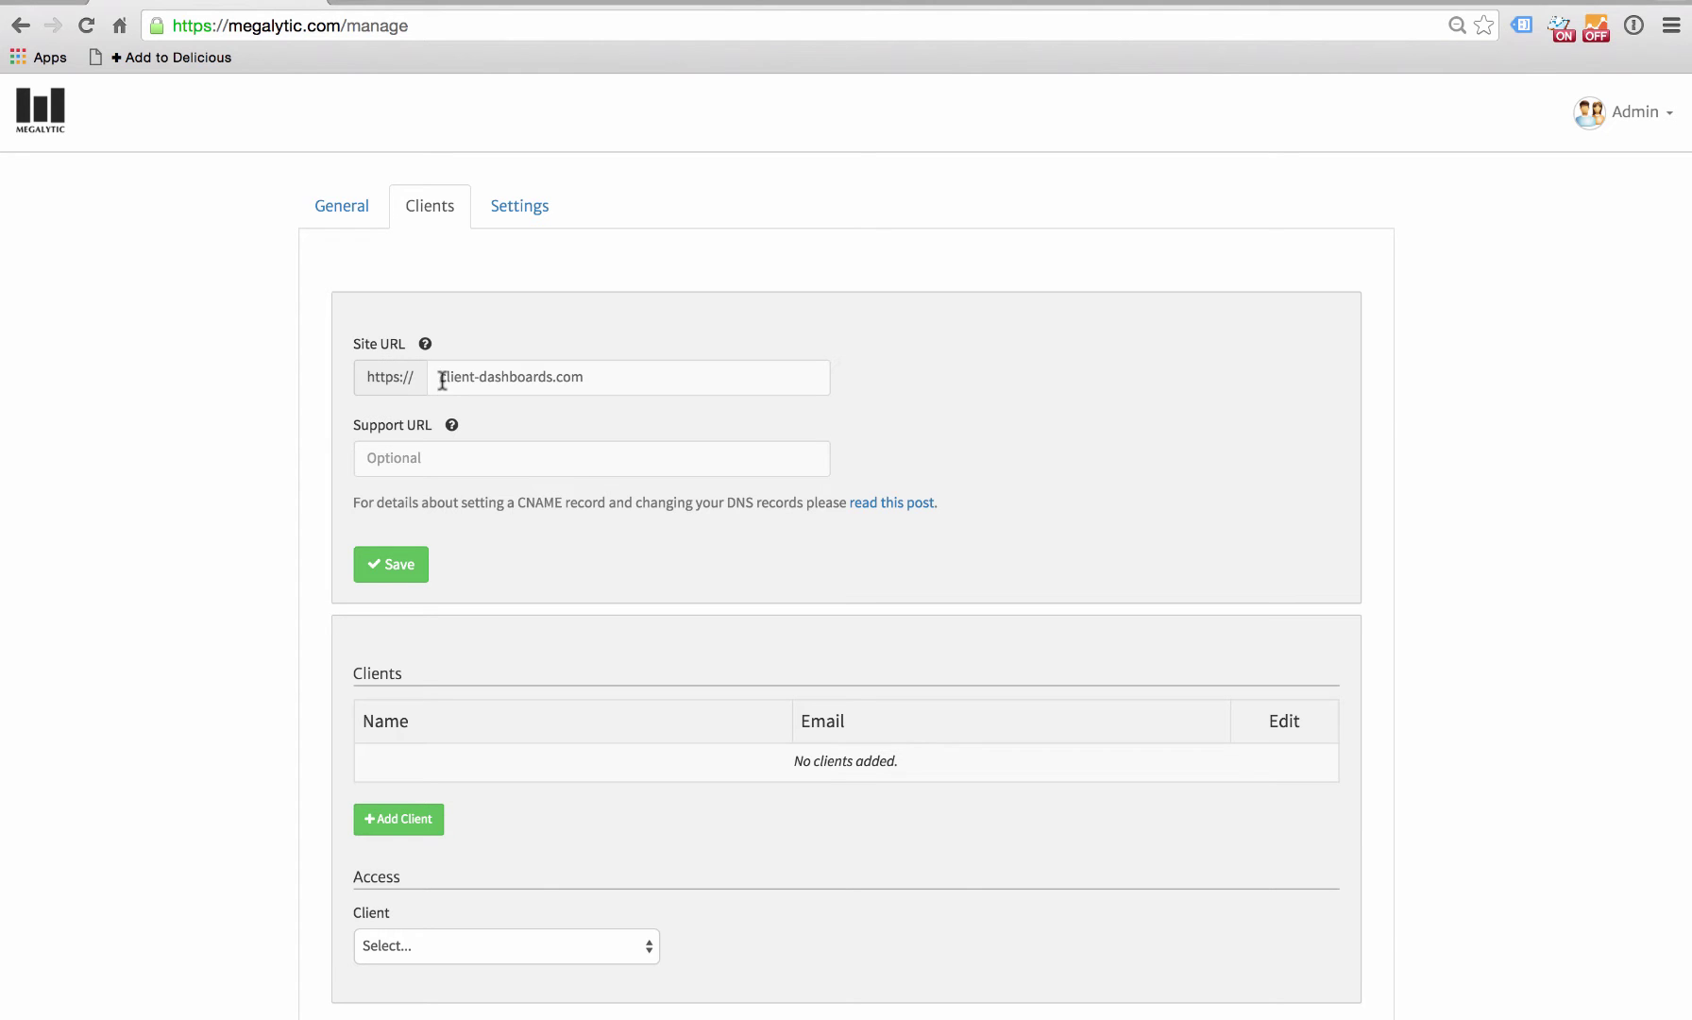
drag(441, 376, 607, 376)
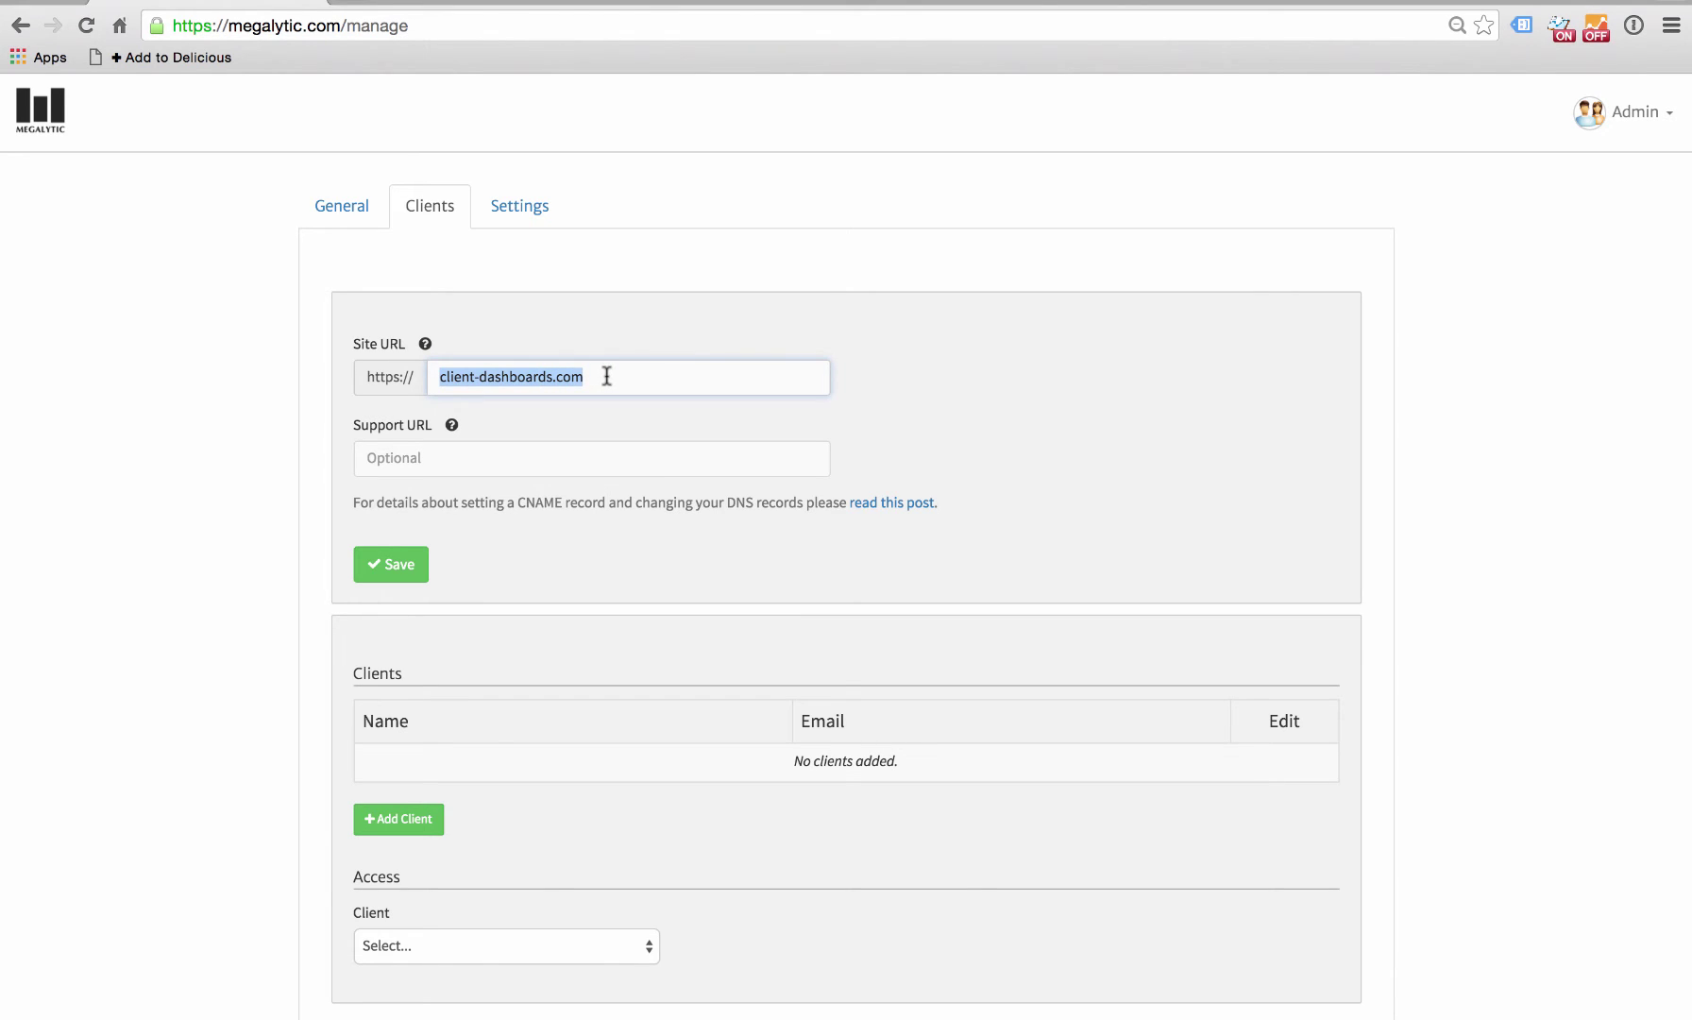
click(607, 376)
drag(605, 376, 421, 376)
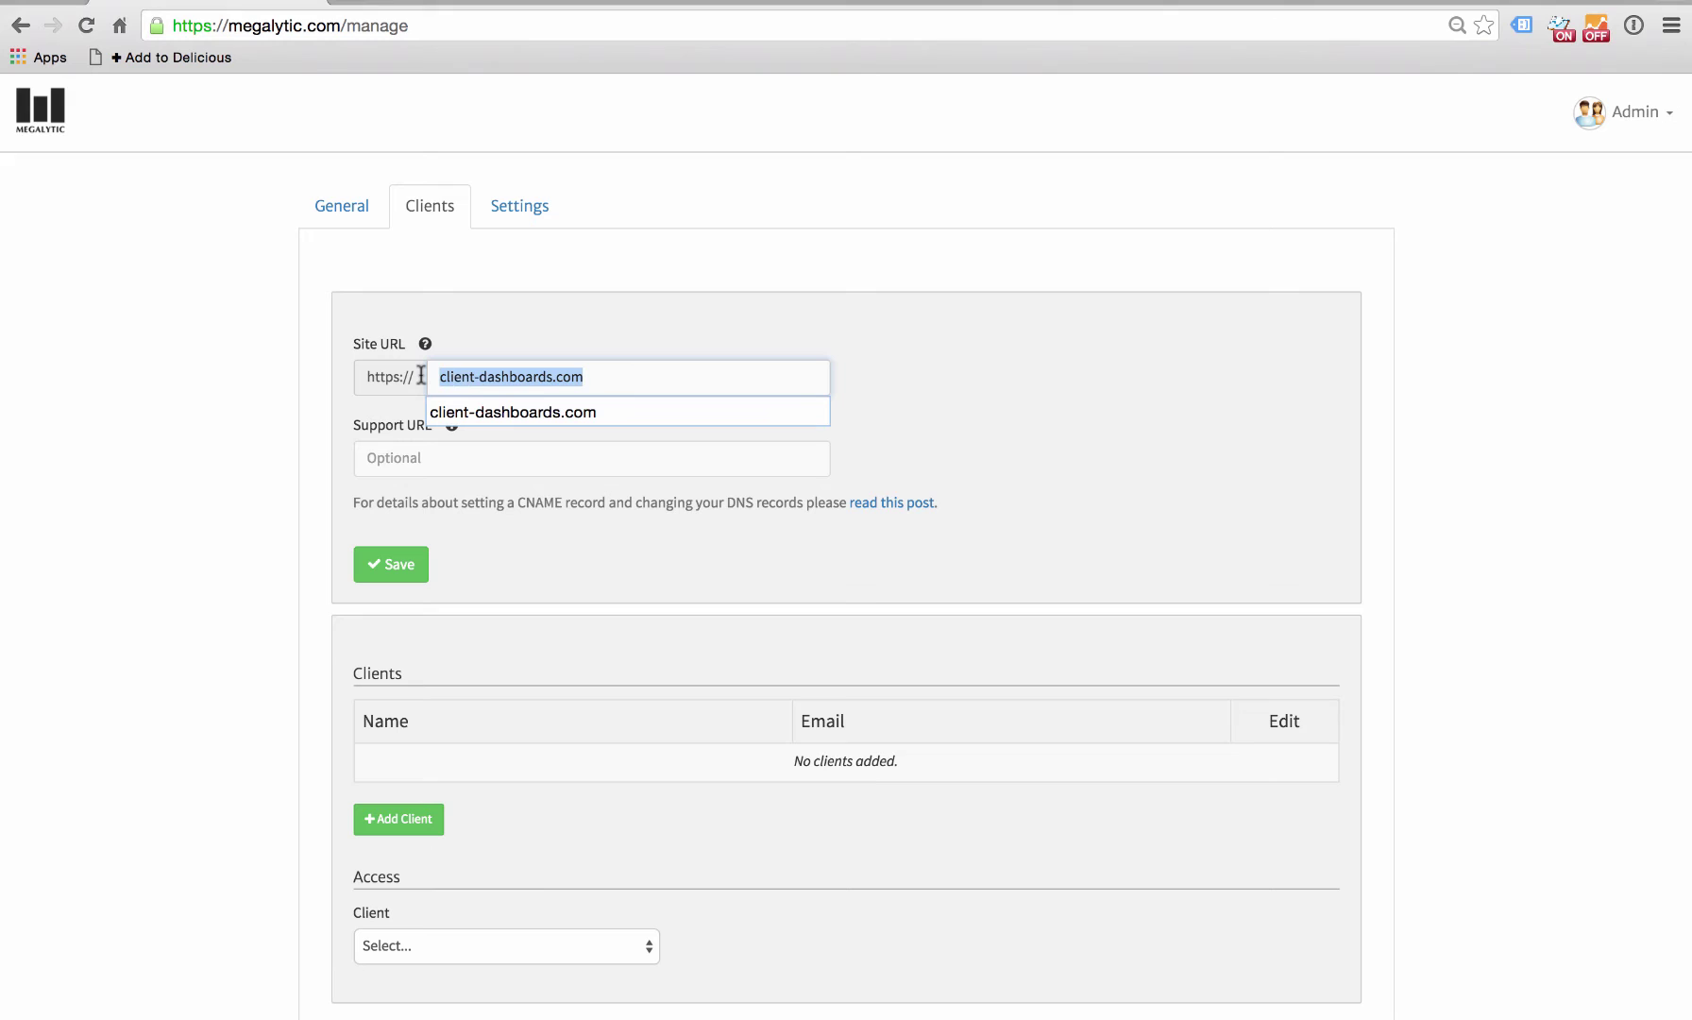
text(das)
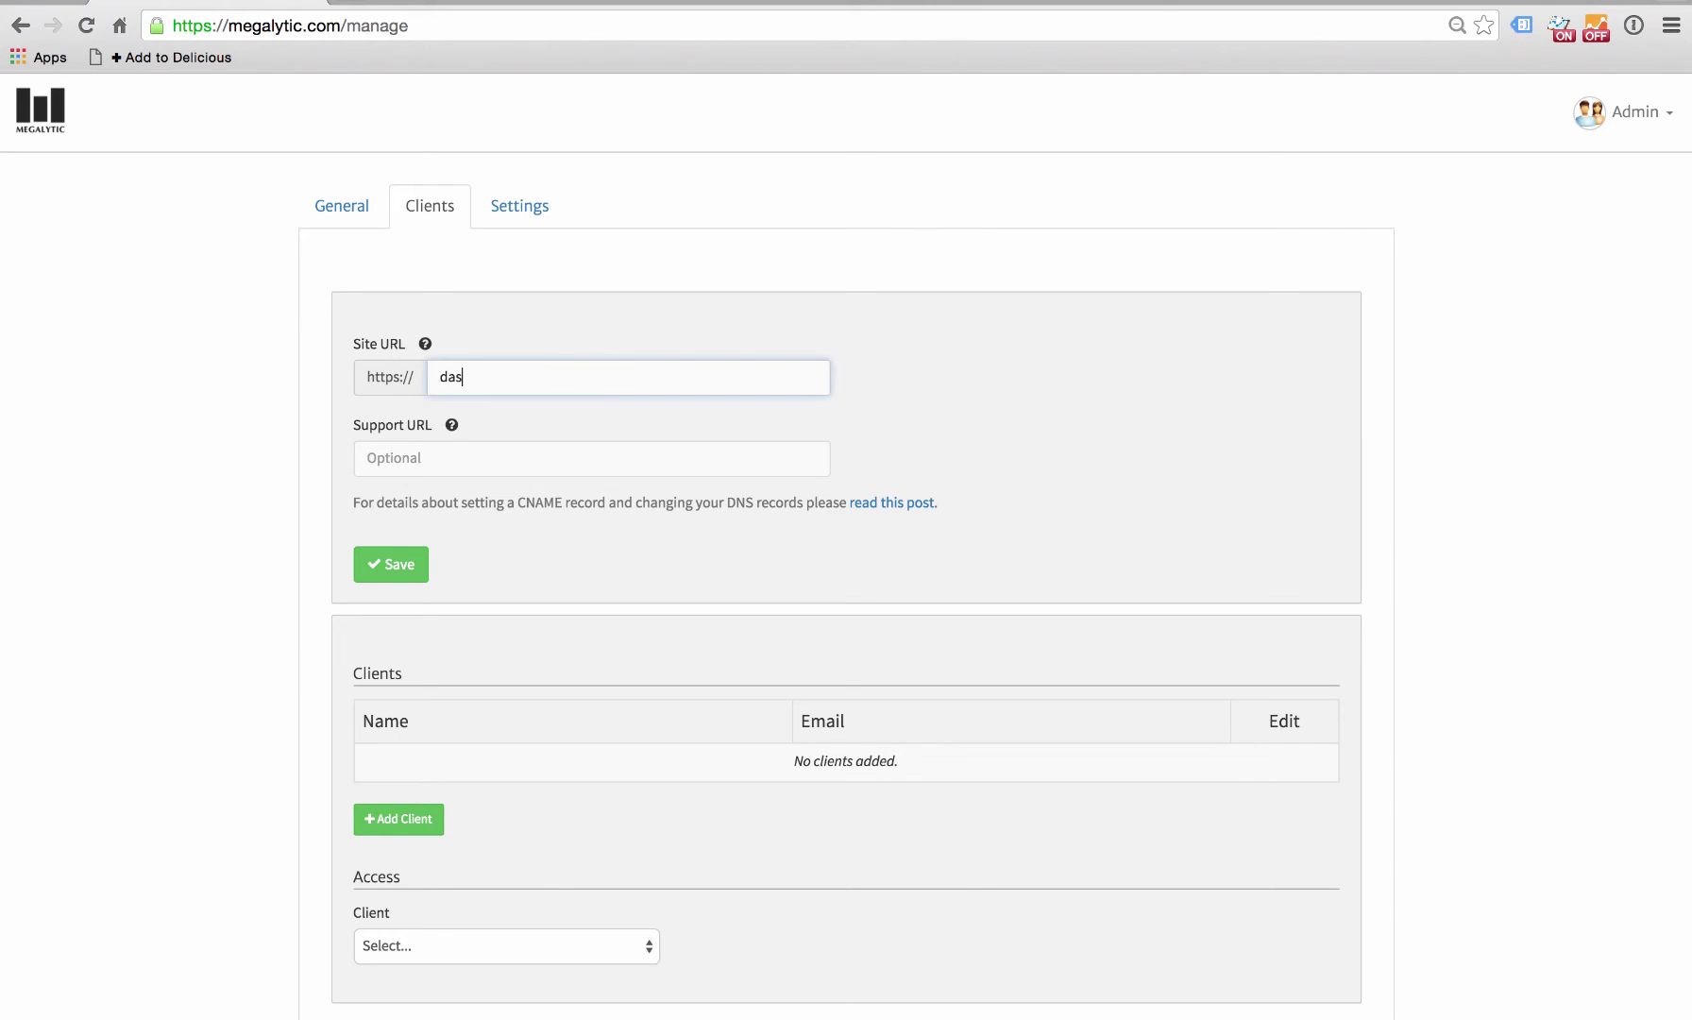
text(hbards.gereatmetrics.)
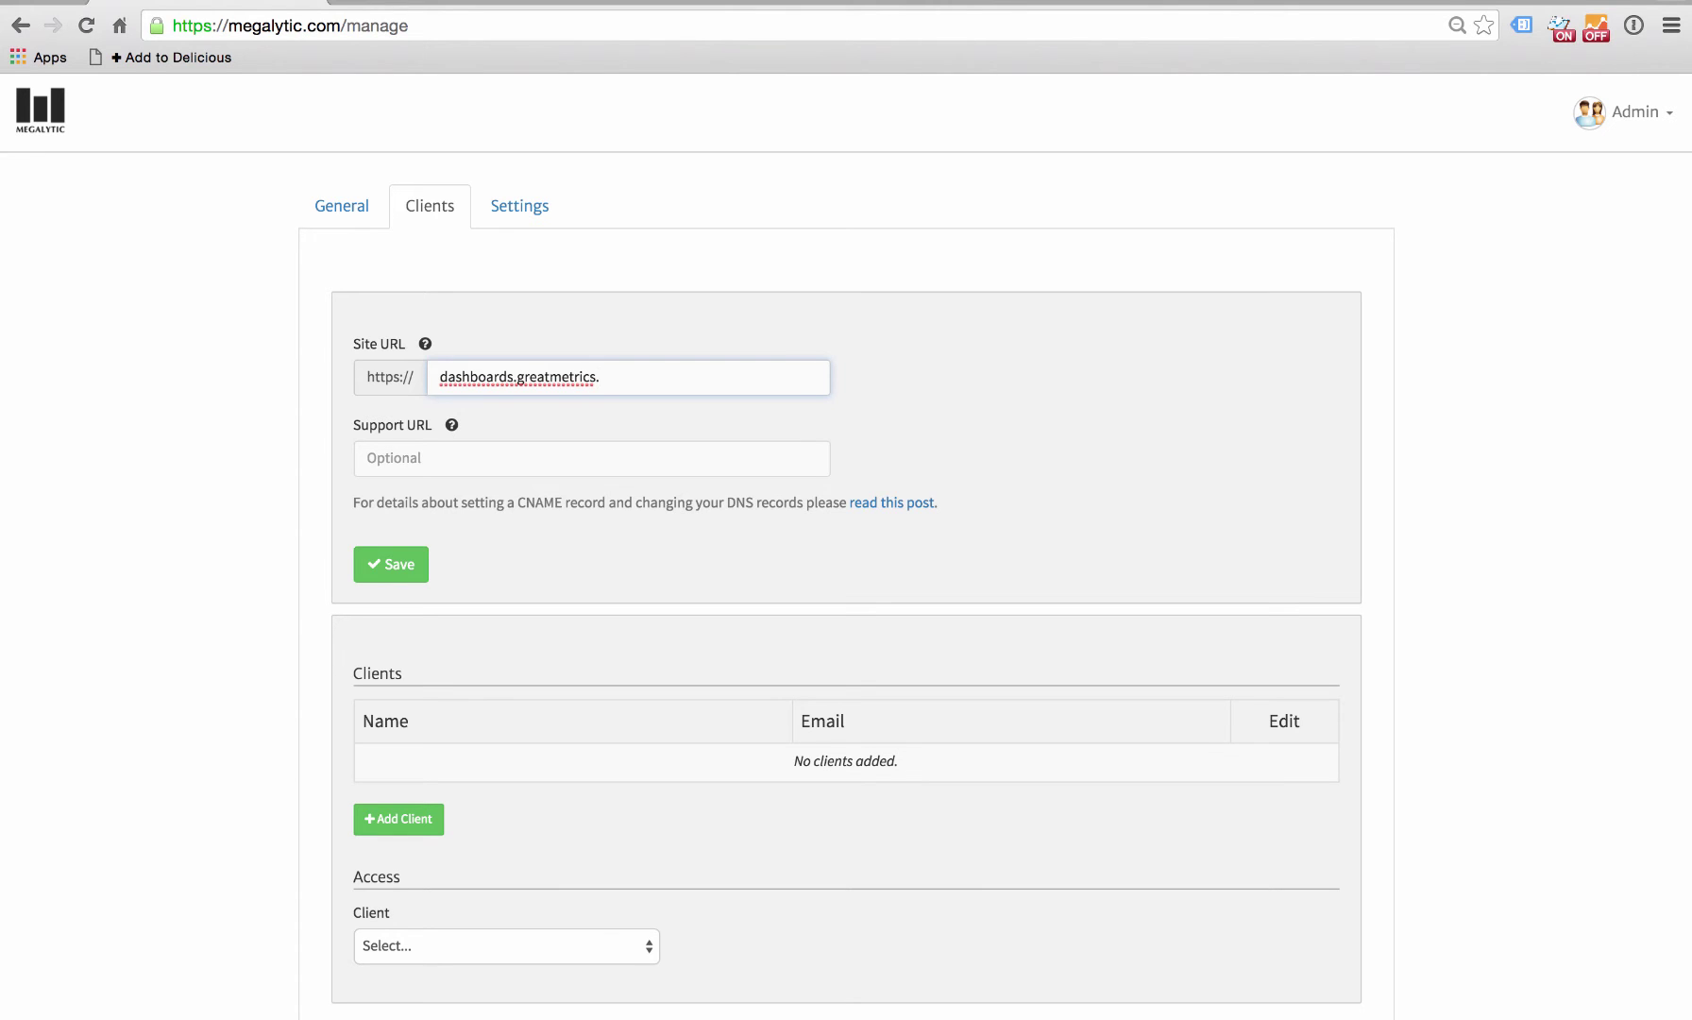
text(com)
click(402, 567)
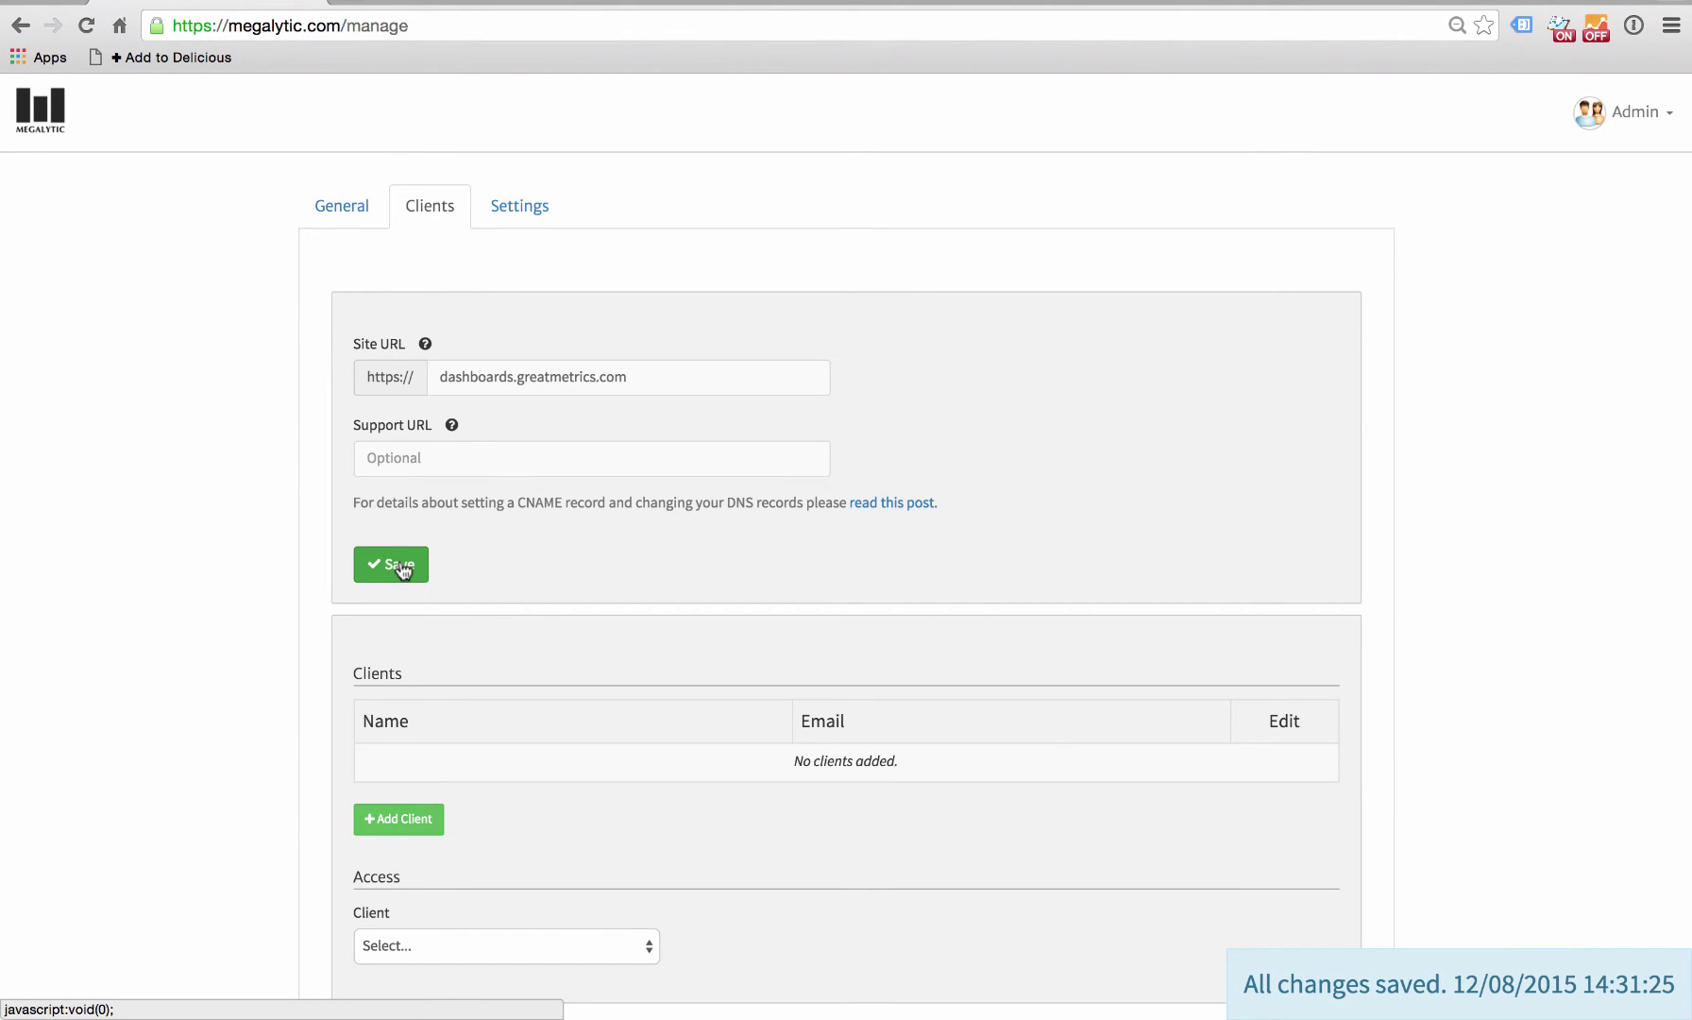
scroll(402, 567, down, 2)
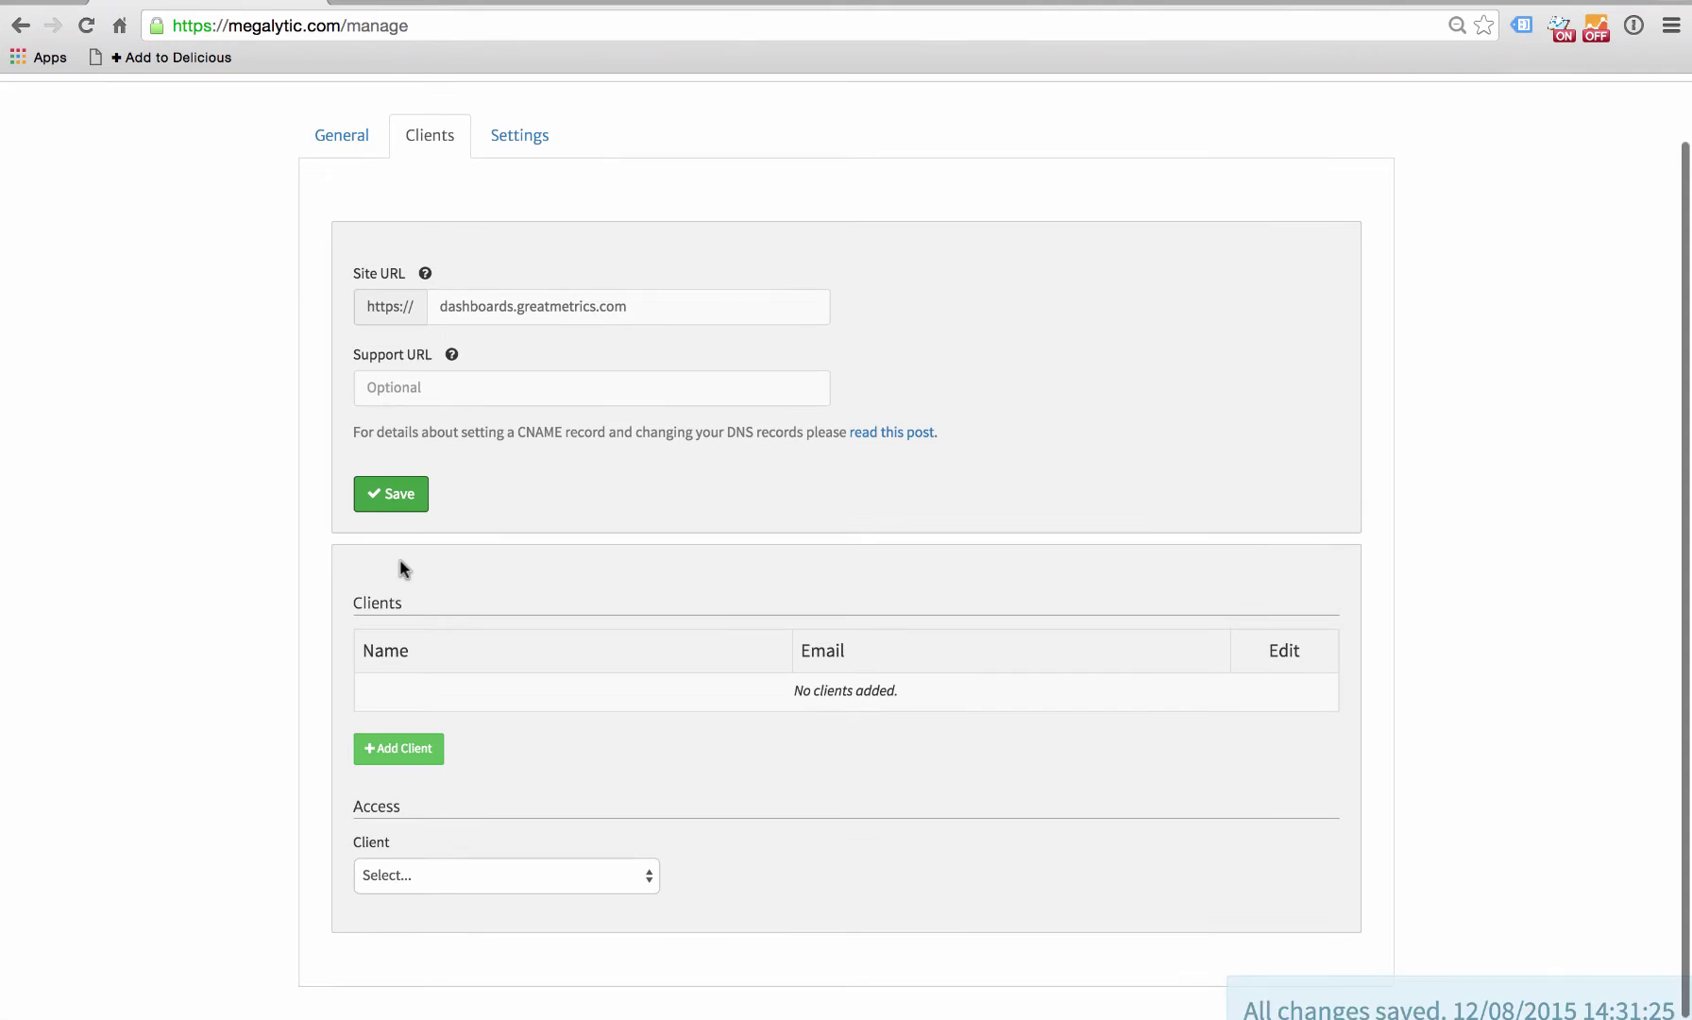
- Add a client with their first name, last name and suggested e-mail, and send the invitation
click(402, 748)
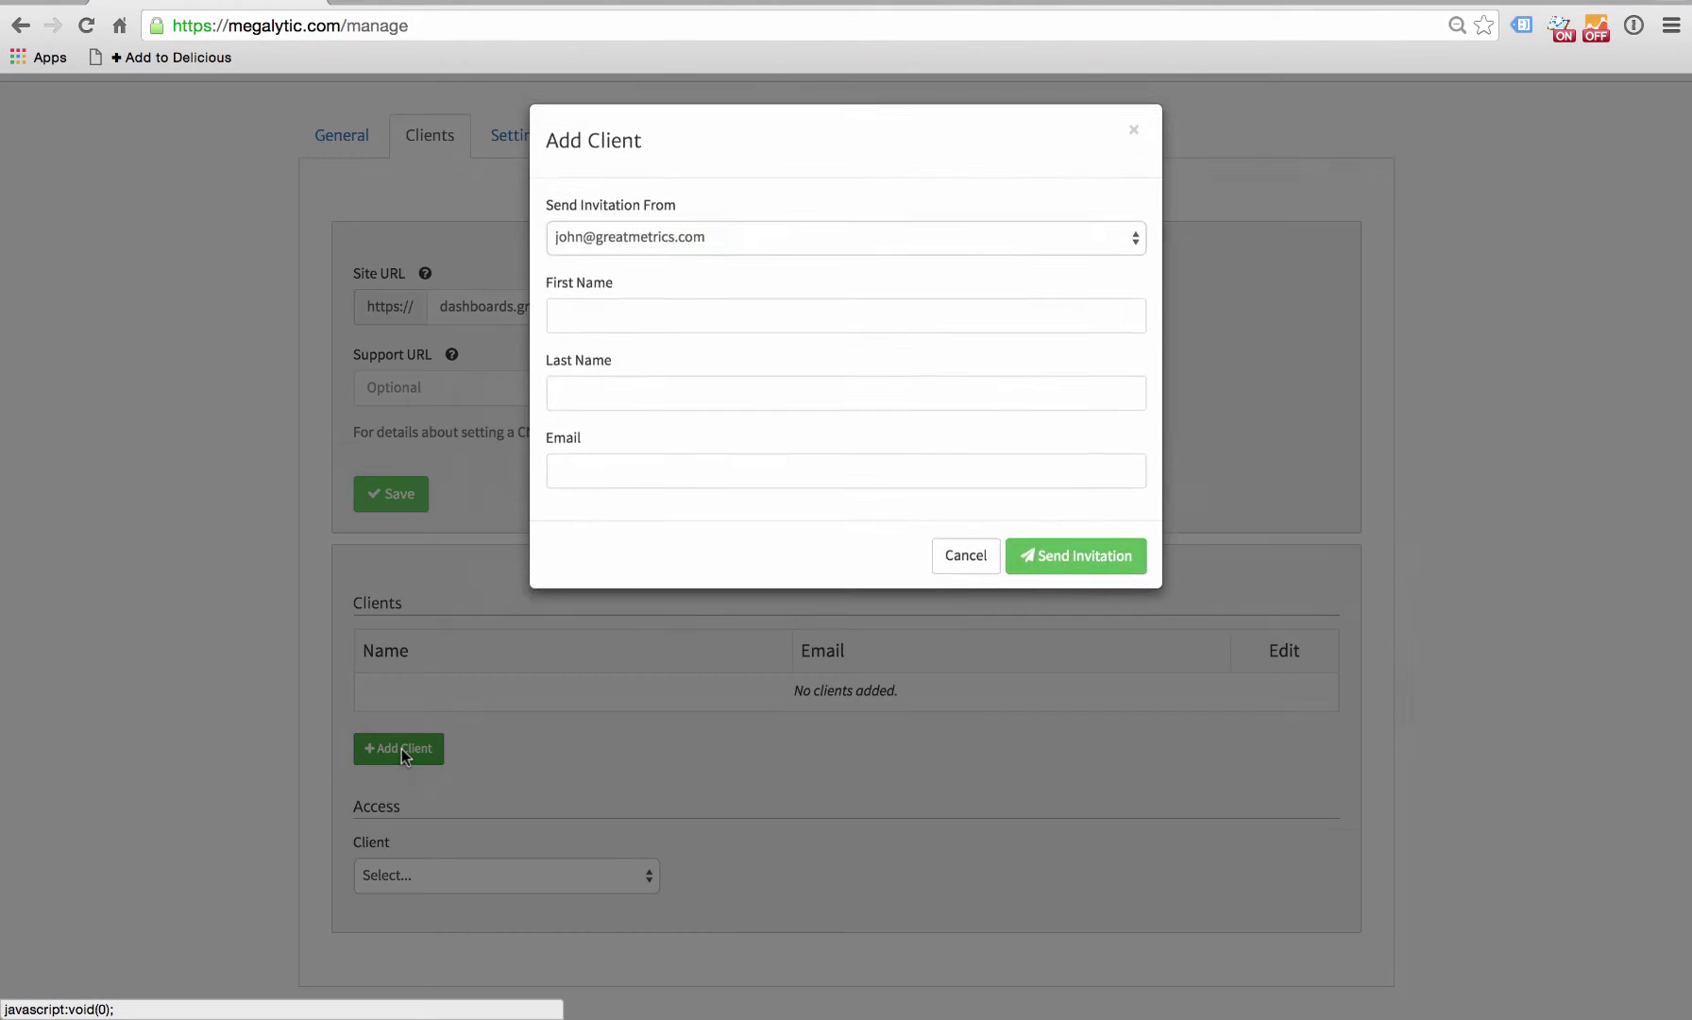
click(649, 321)
text(J)
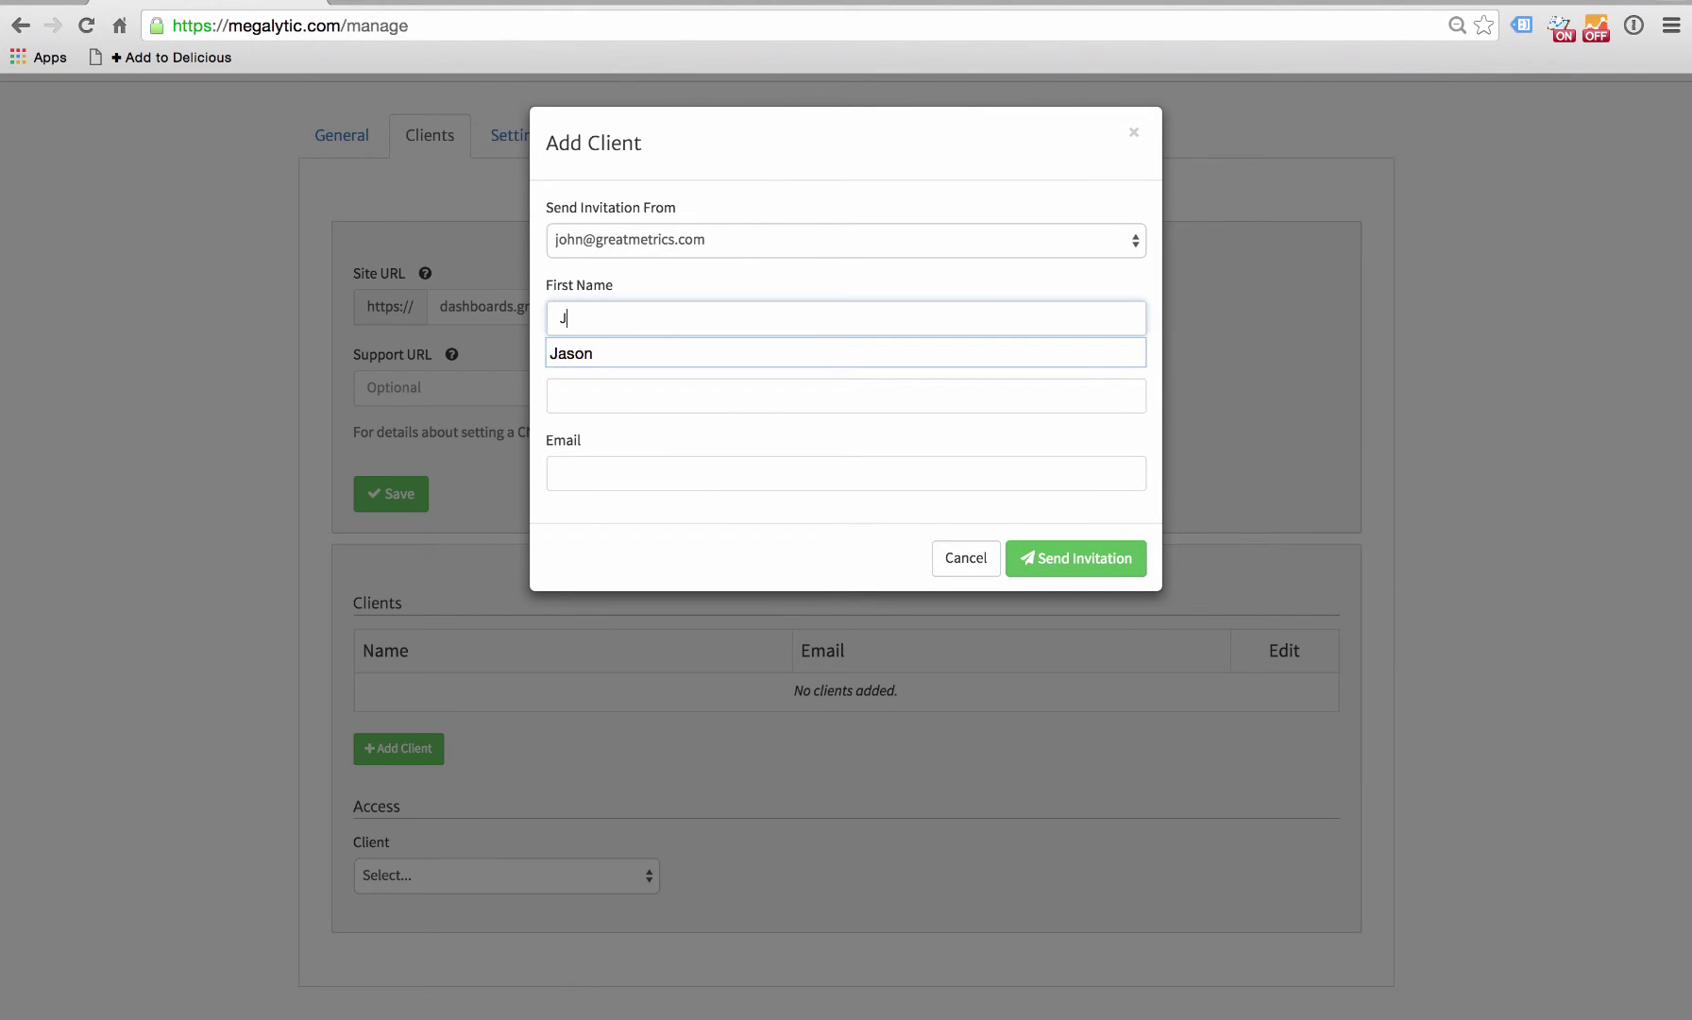
text(ason)
key(Tab)
text(C)
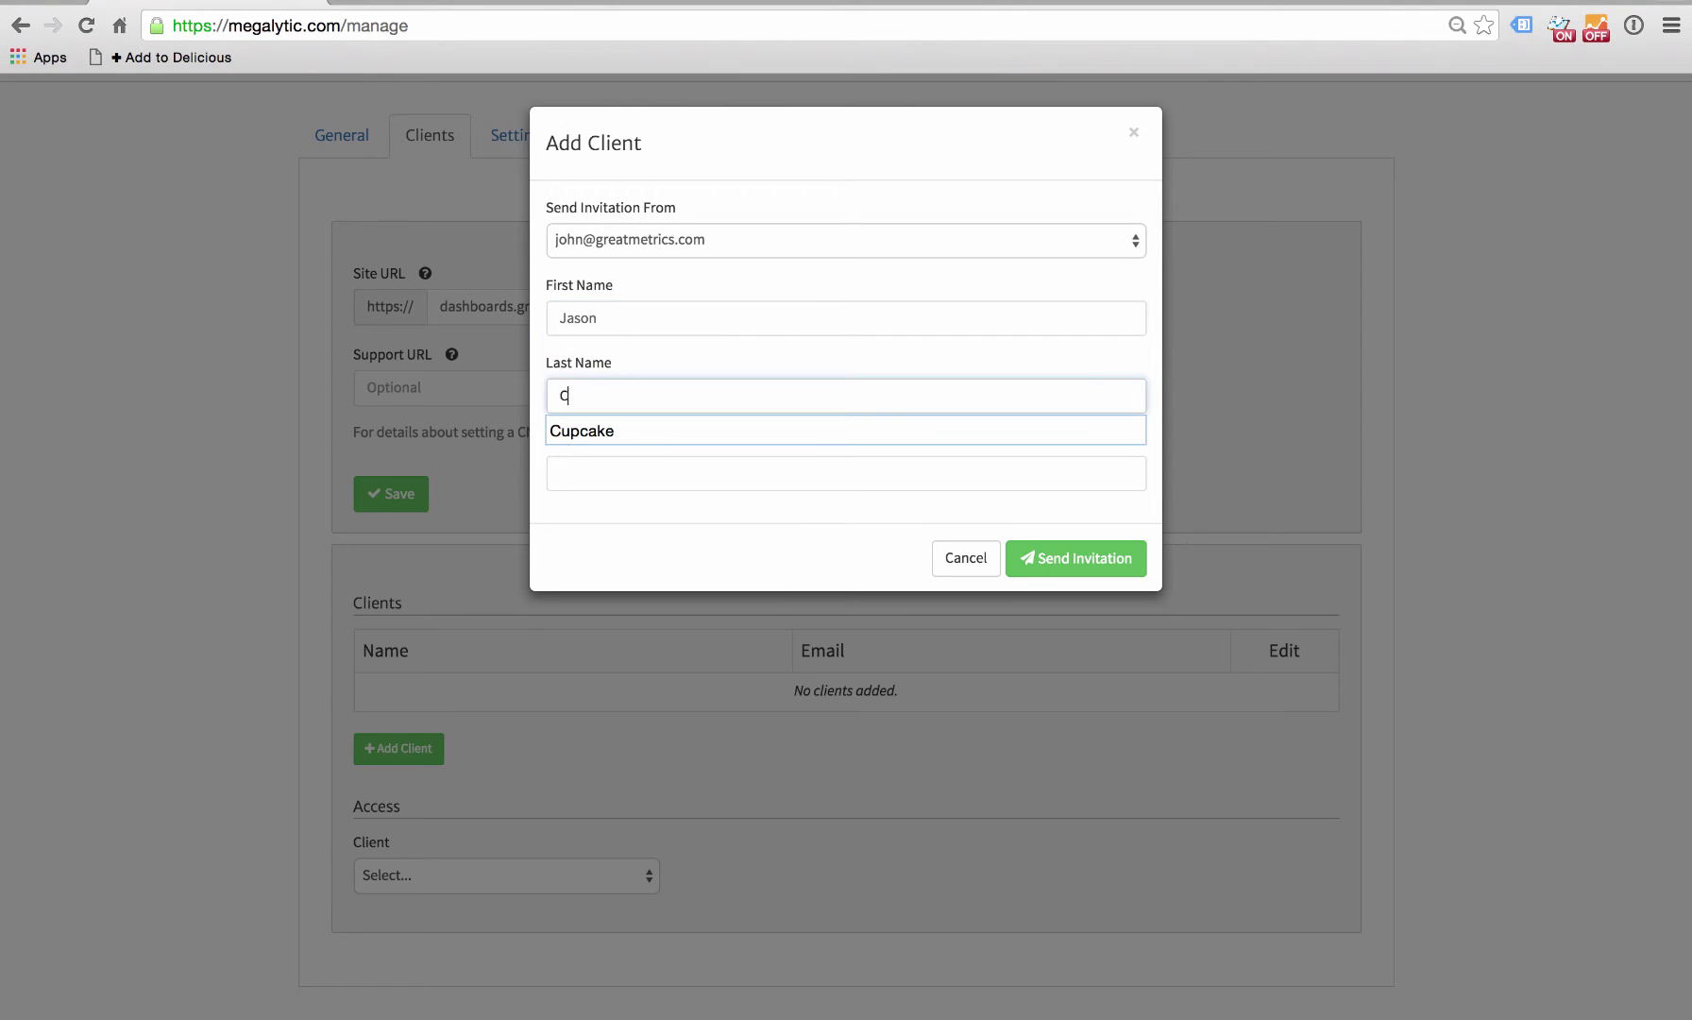
text(upcake)
click(612, 477)
text(ja)
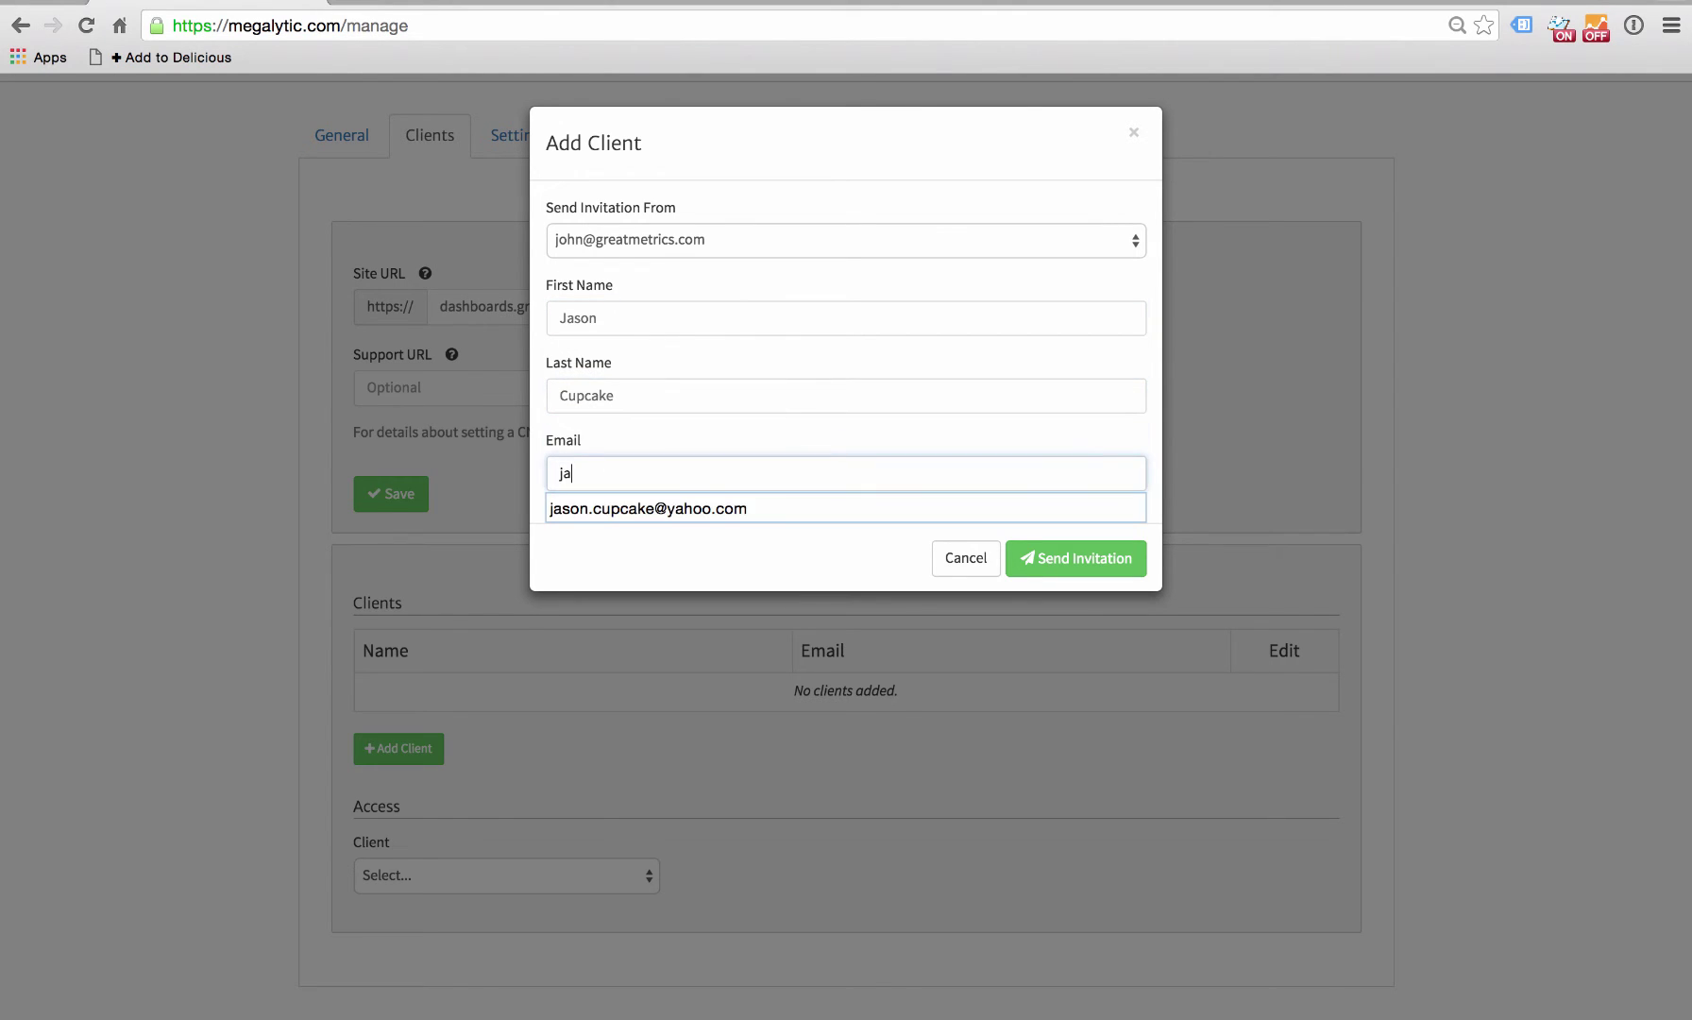
text(son)
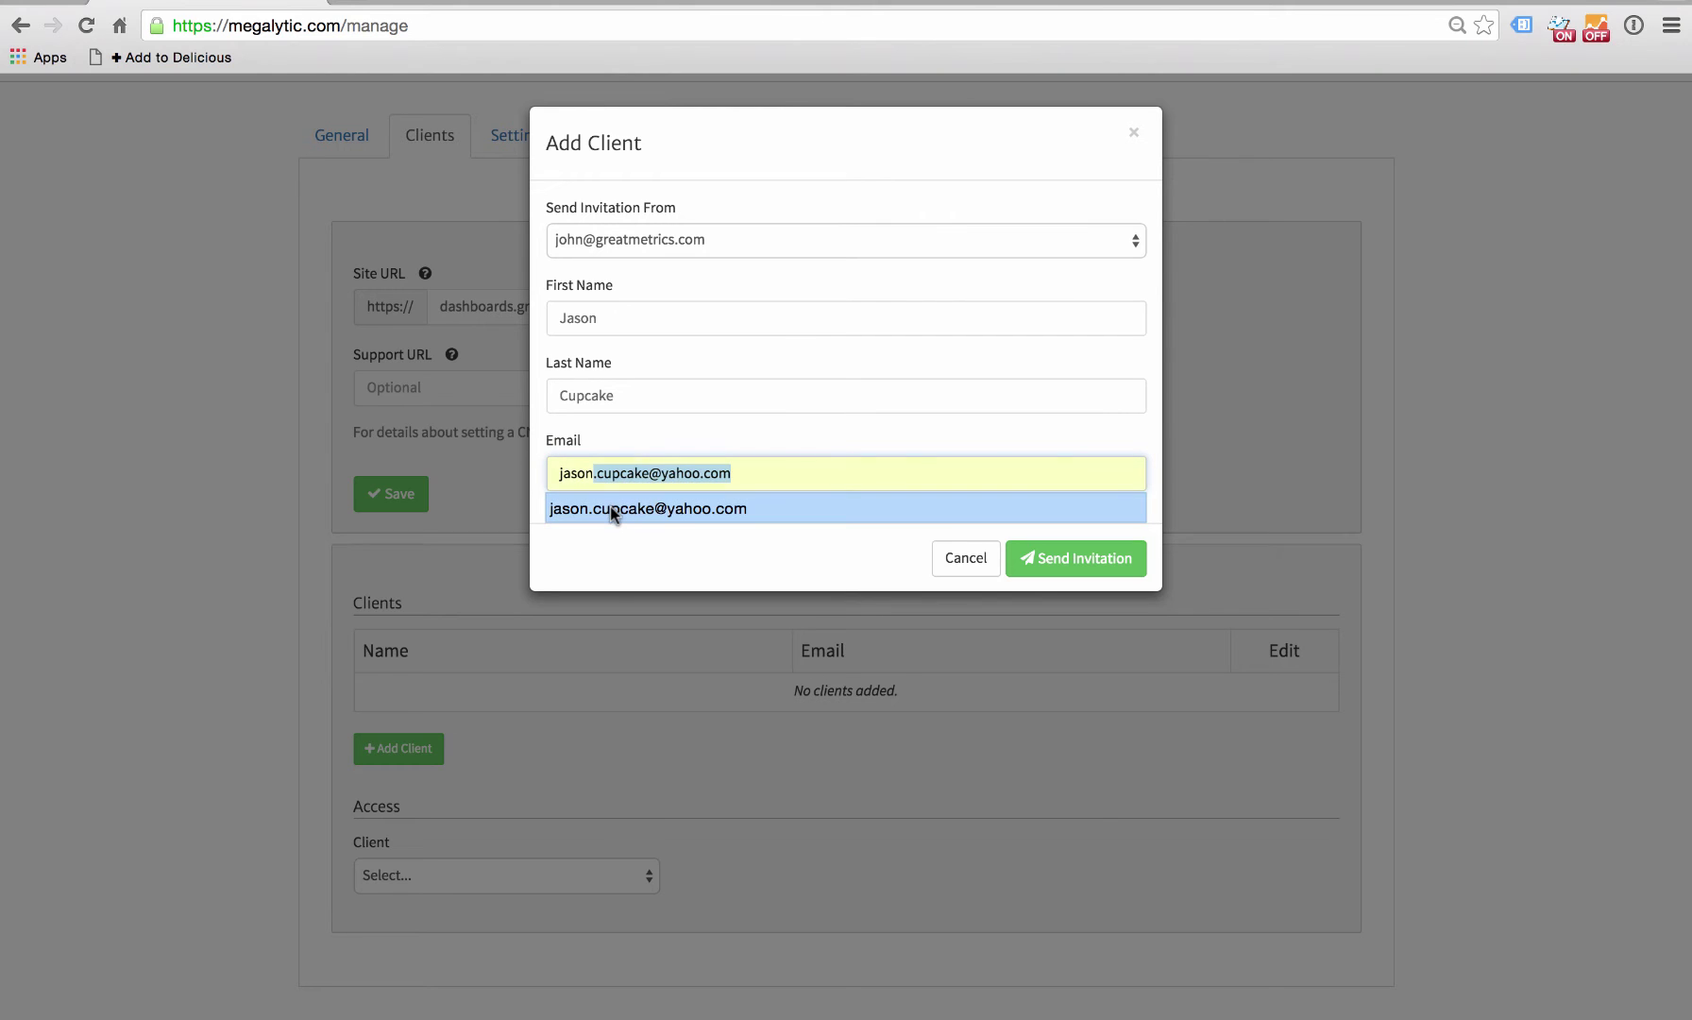
click(609, 506)
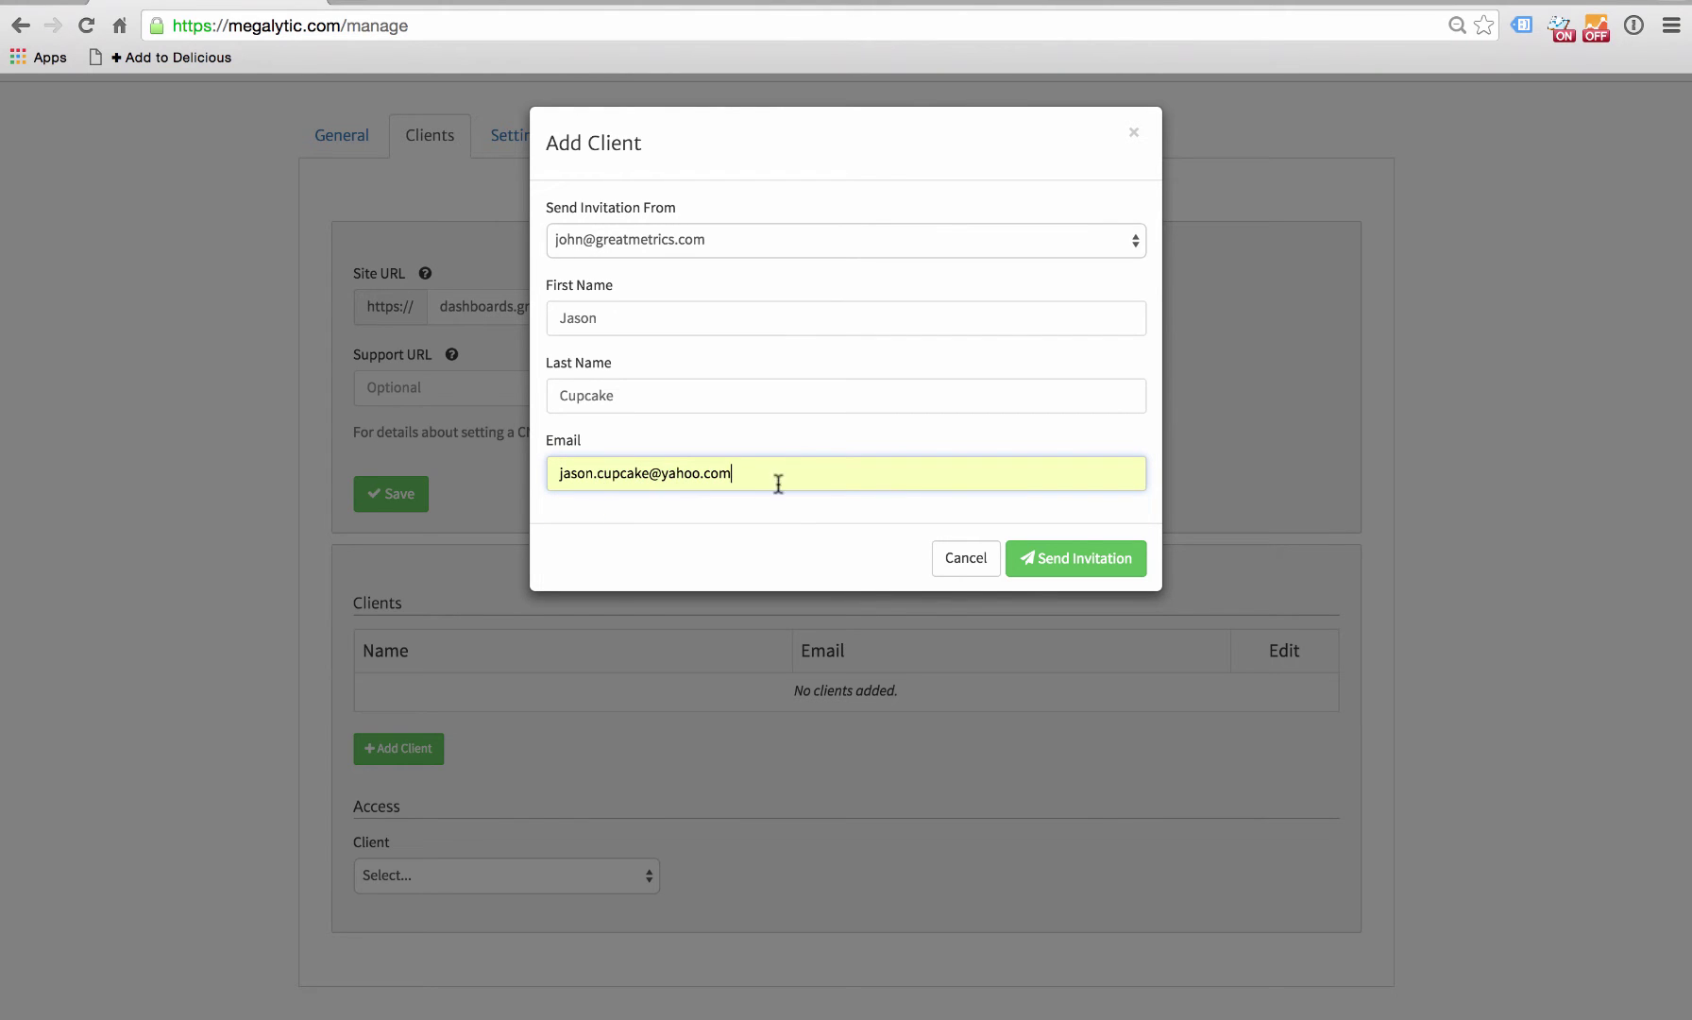
click(1077, 560)
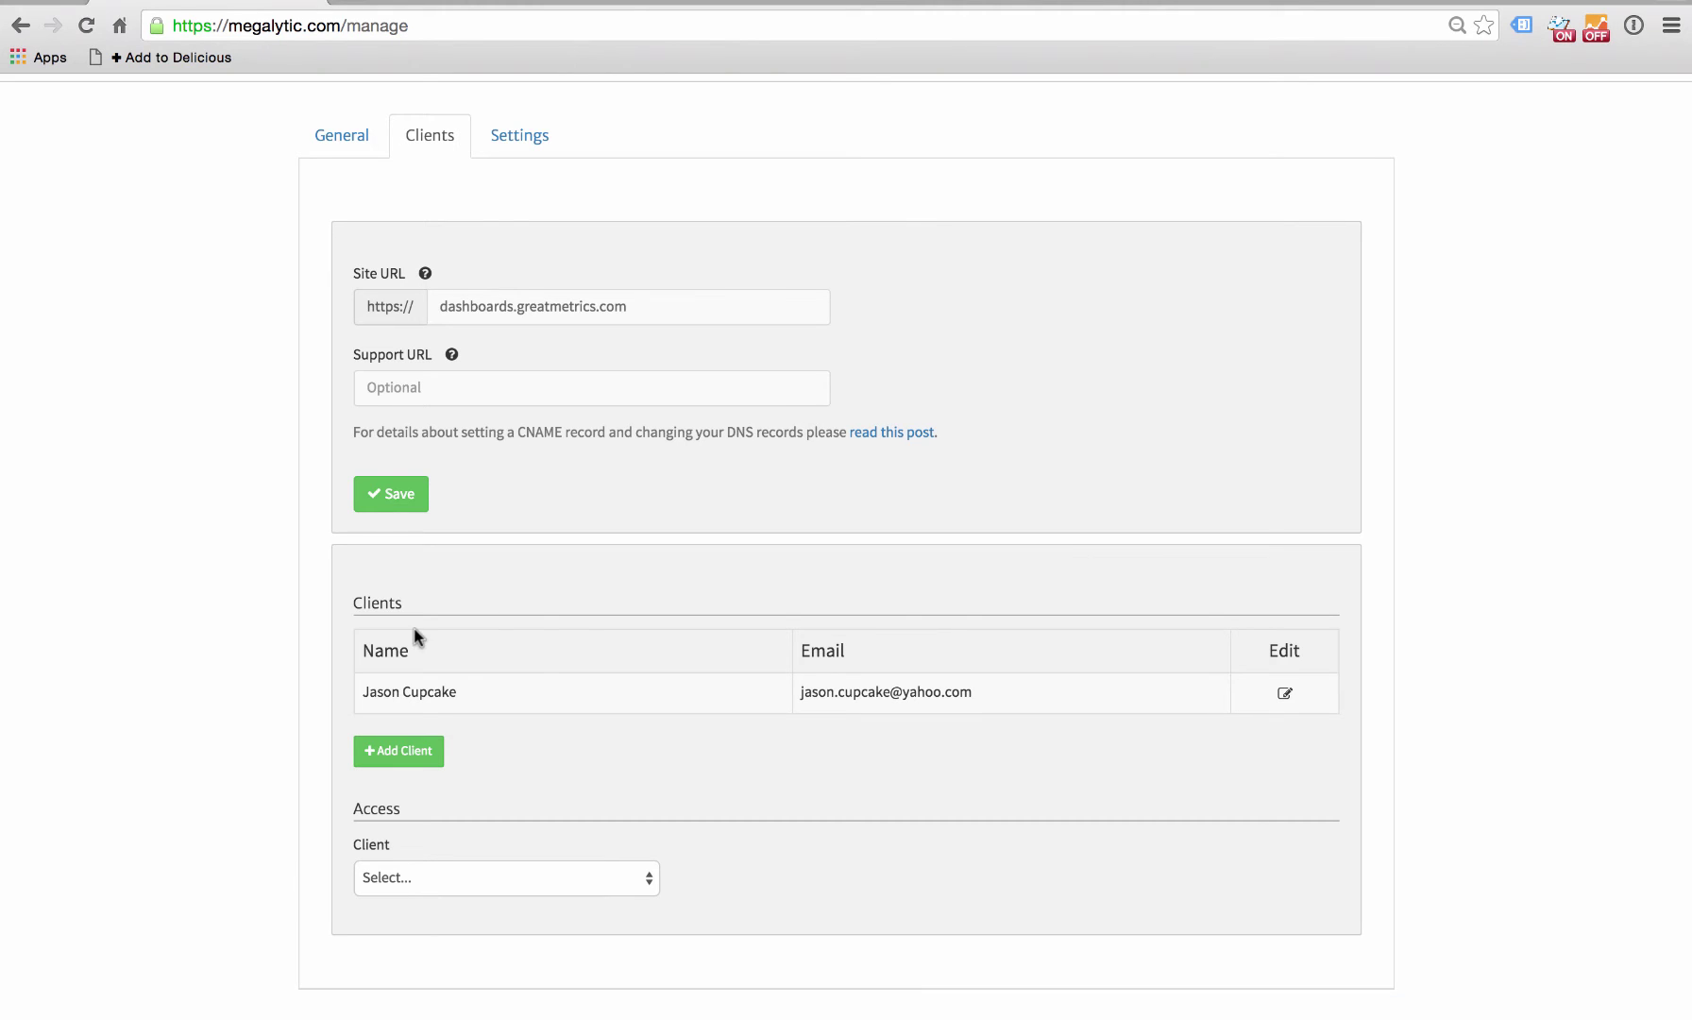
- Select the new client, tick Campaign Report and Yearly Summary access, and save
scroll(376, 817, down, 1)
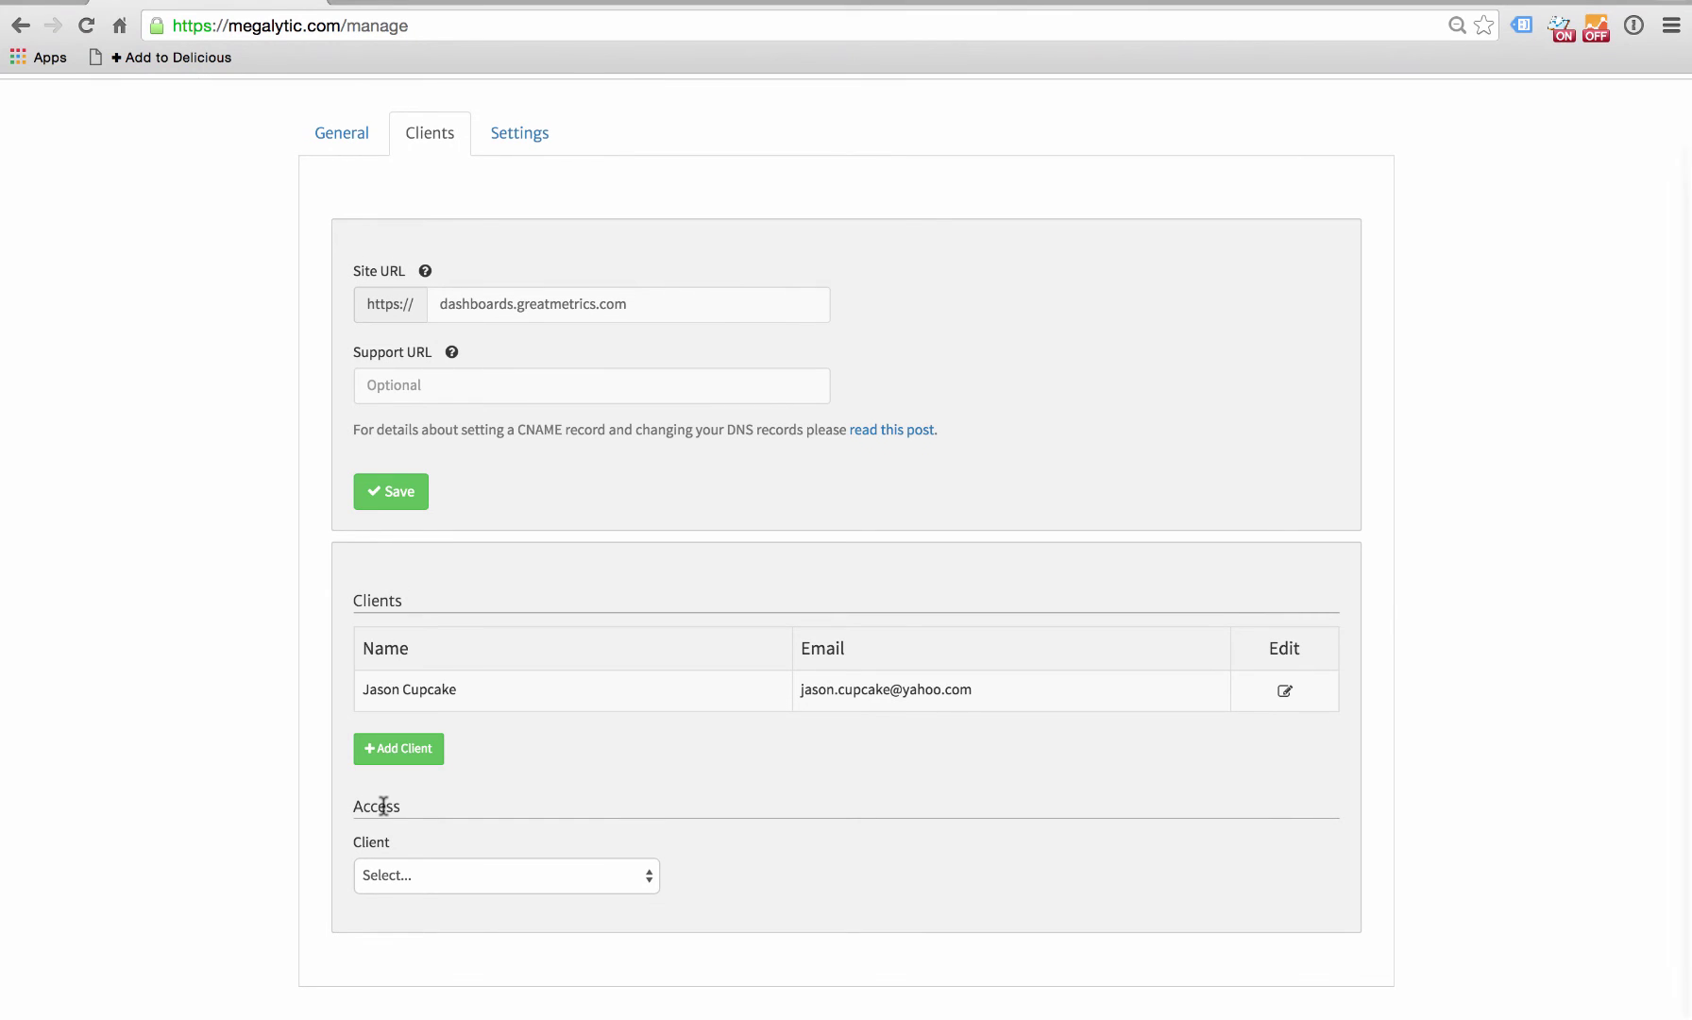
click(636, 874)
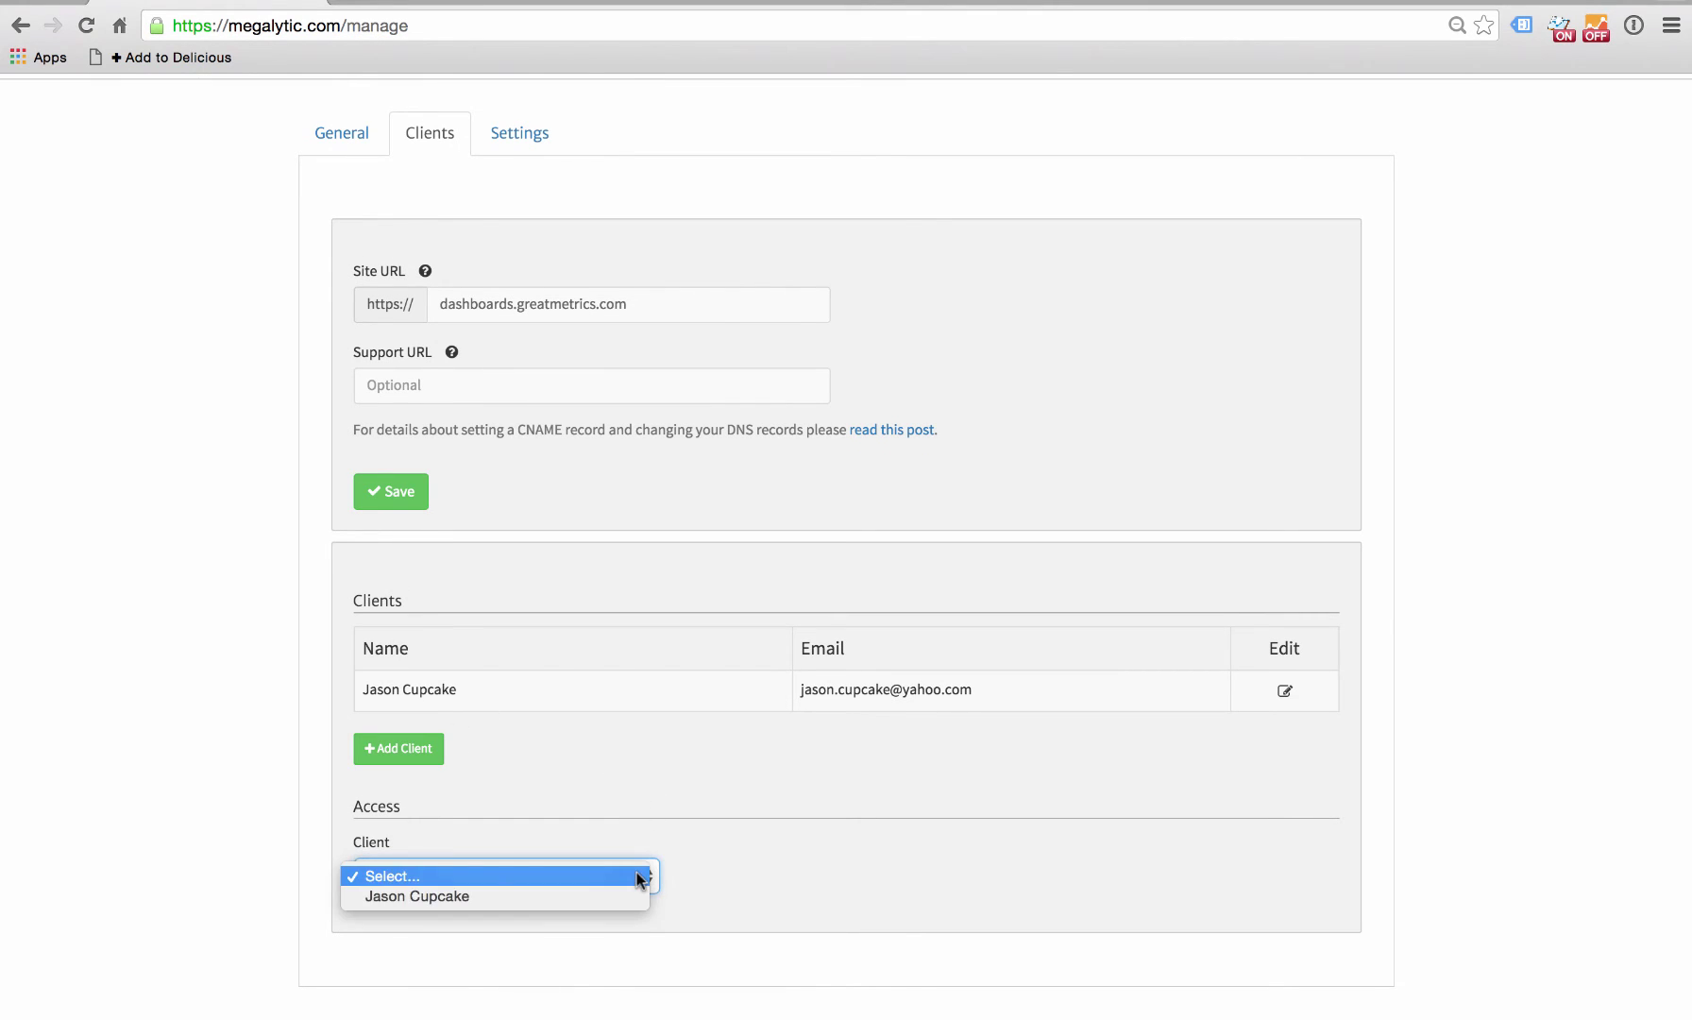
click(546, 899)
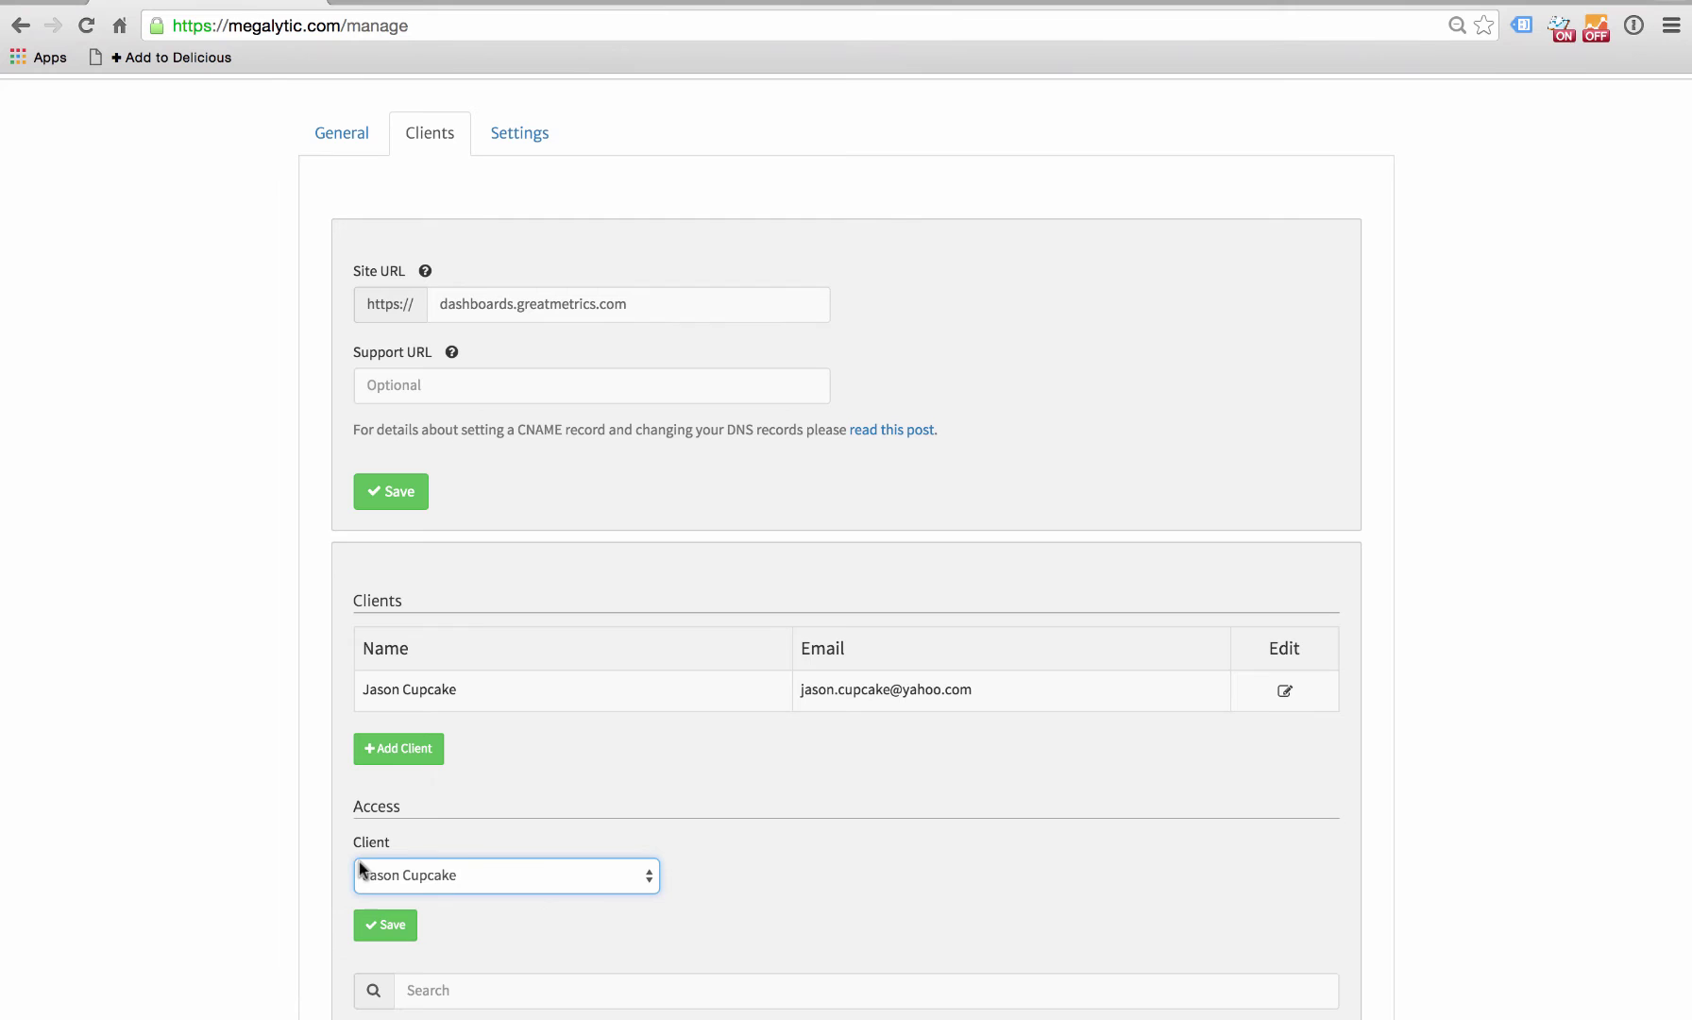
scroll(401, 848, down, 5)
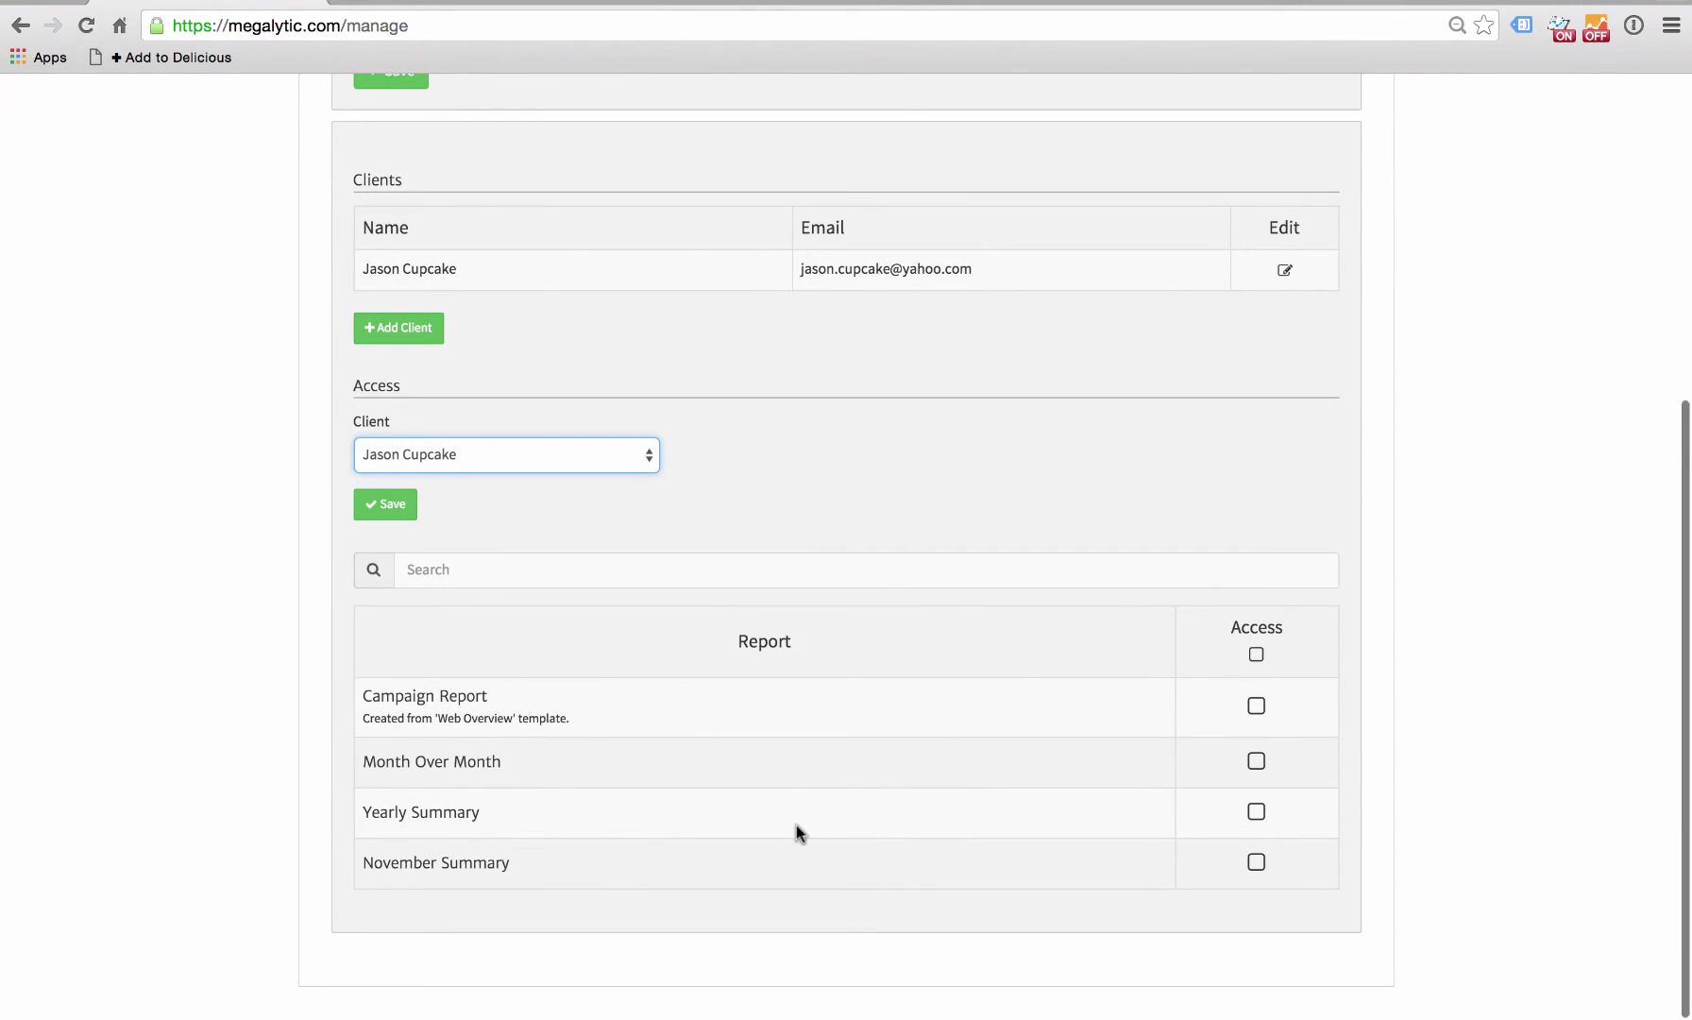
click(1257, 710)
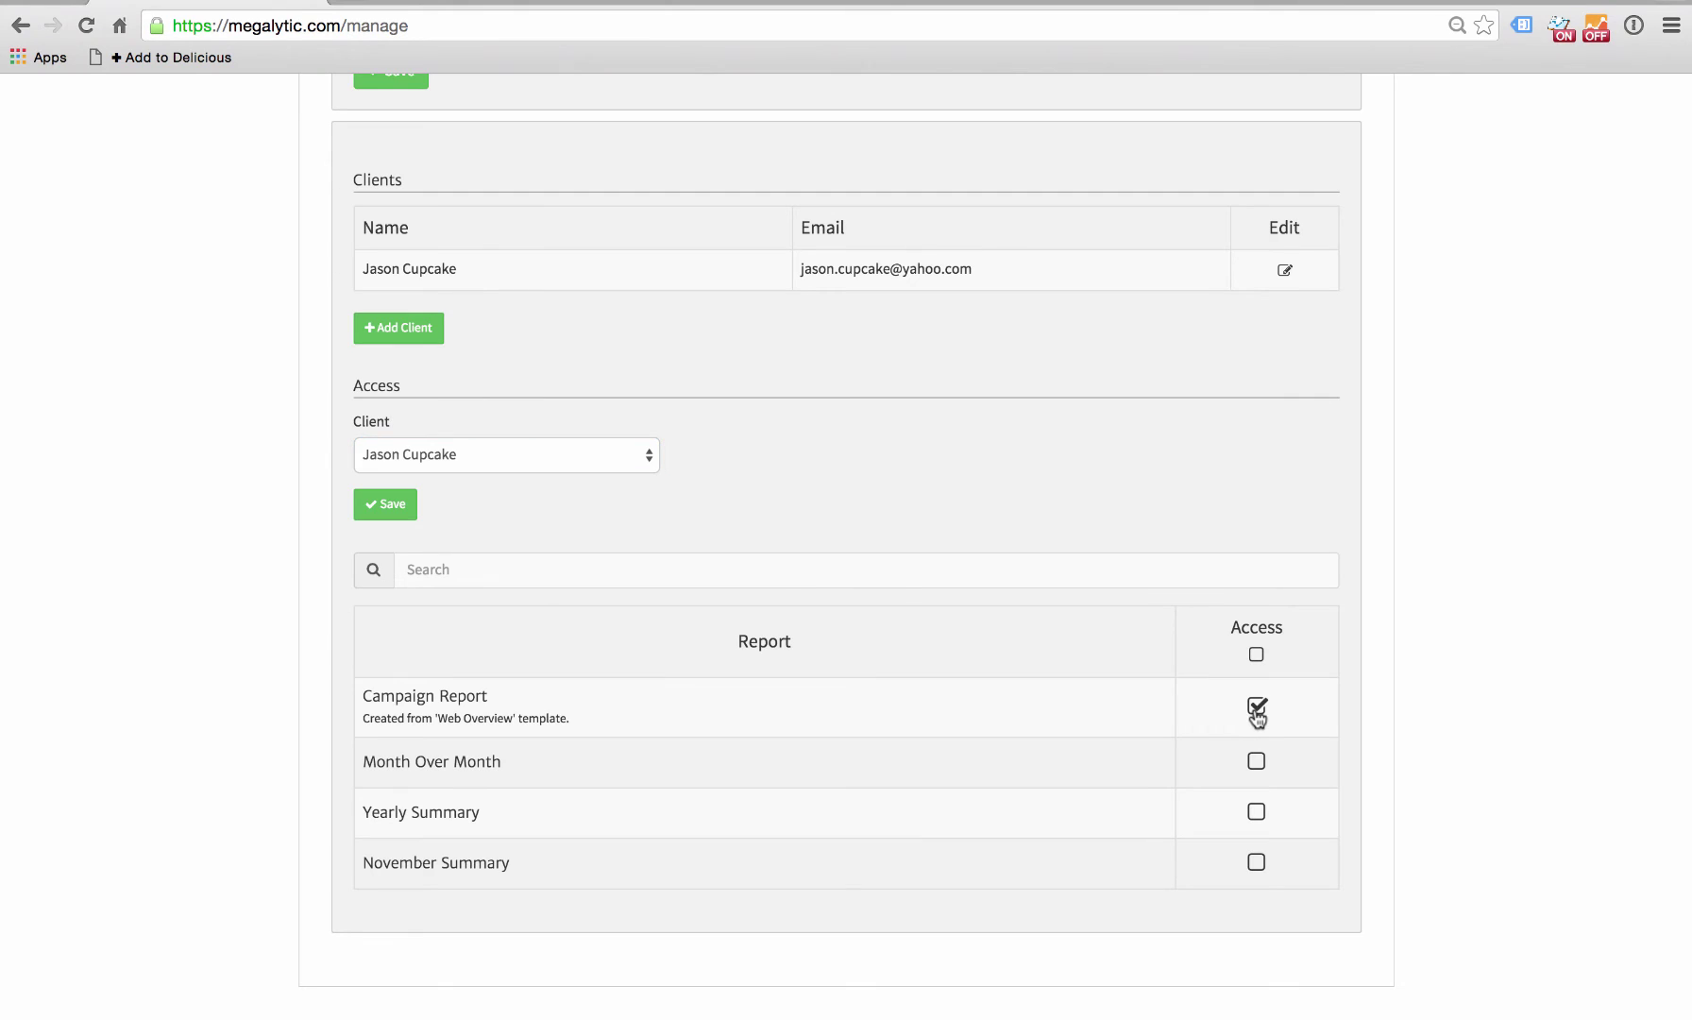
click(1257, 812)
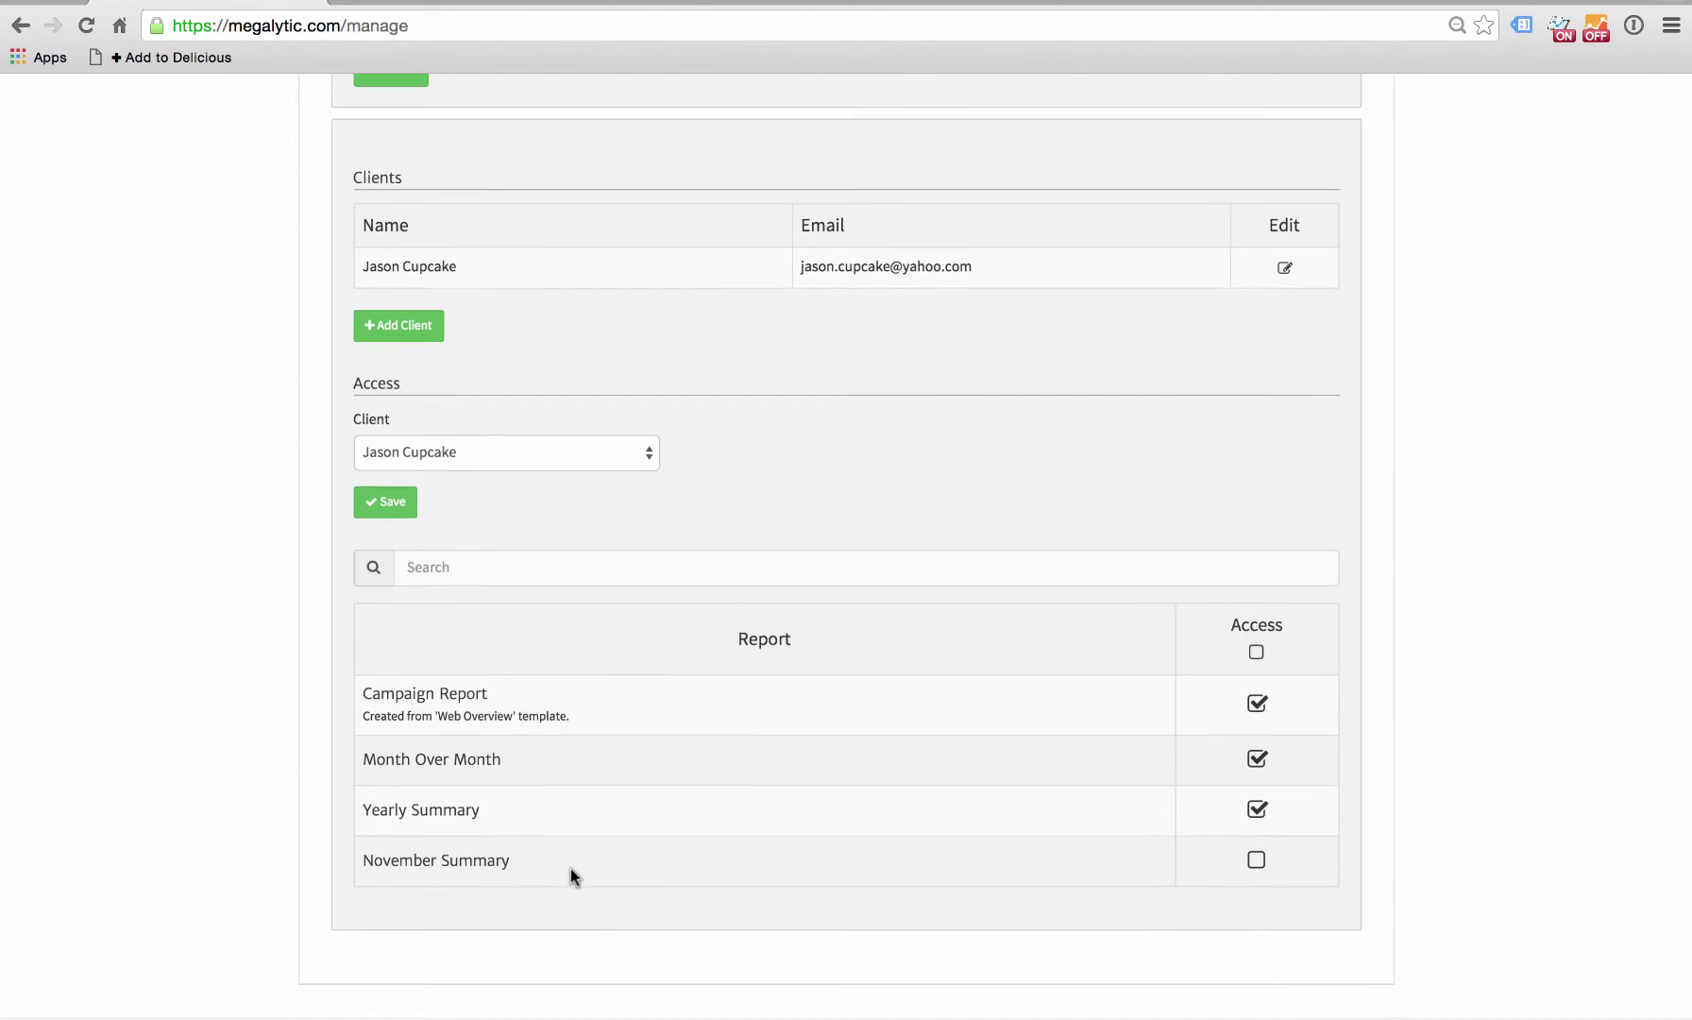
scroll(570, 867, up, 1)
click(393, 506)
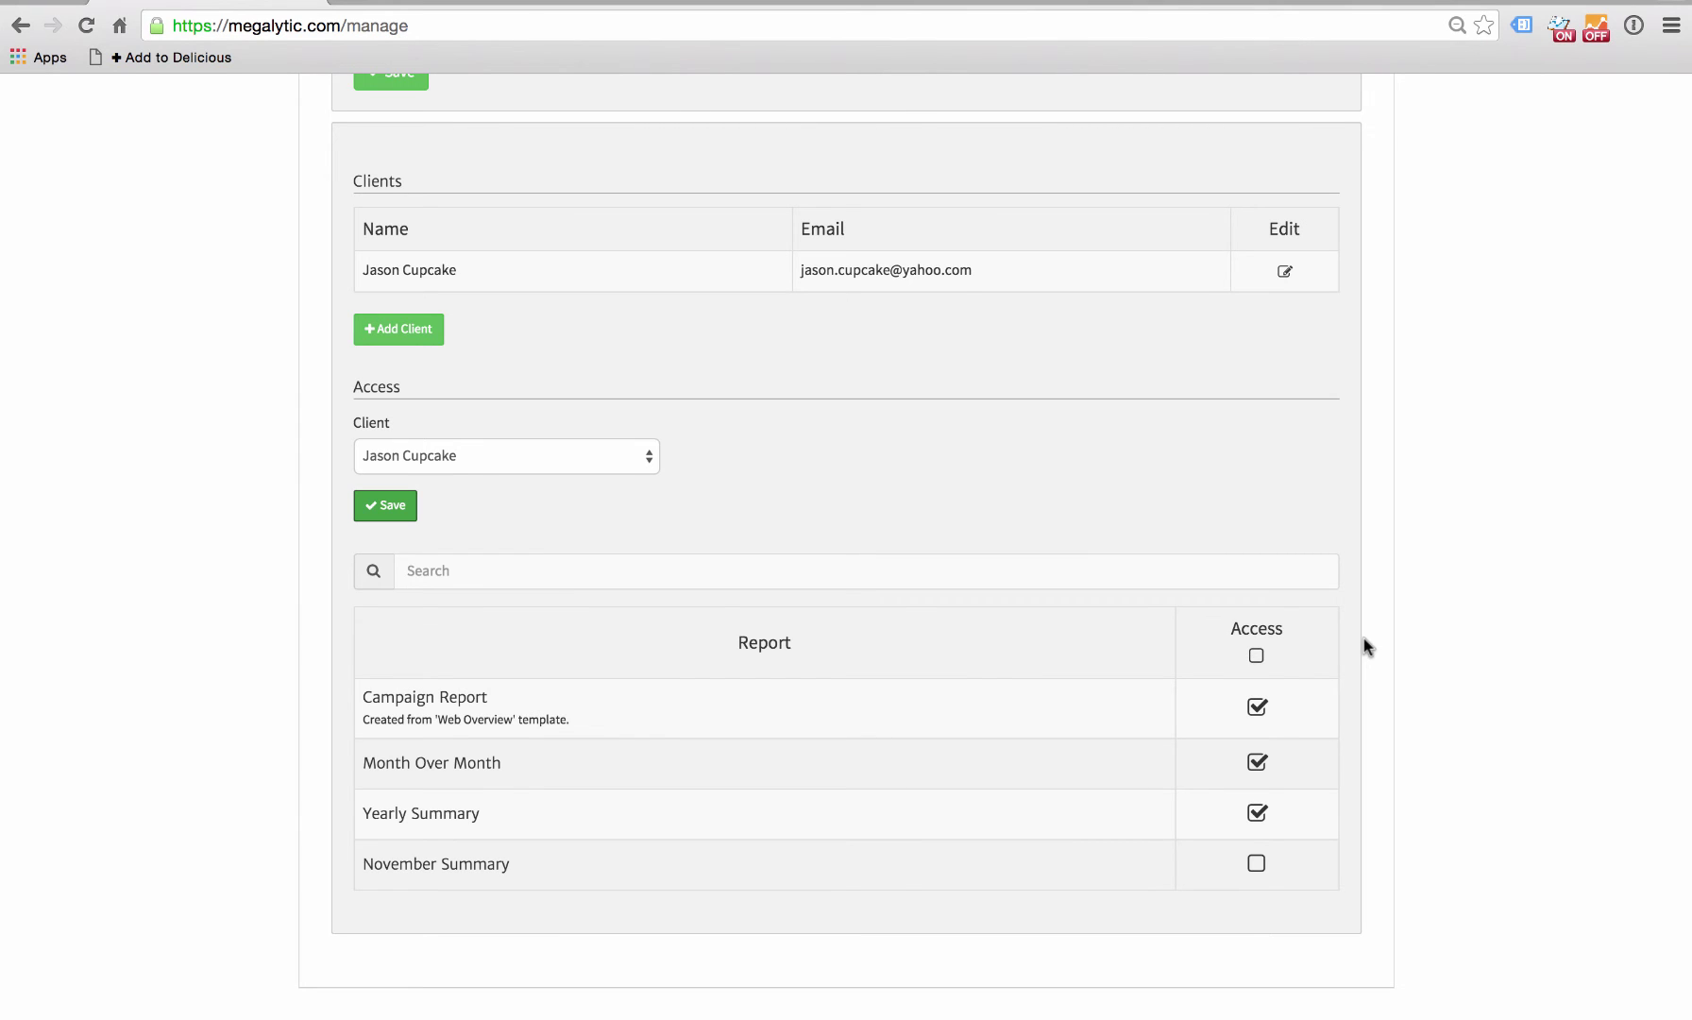
key(super+Tab)
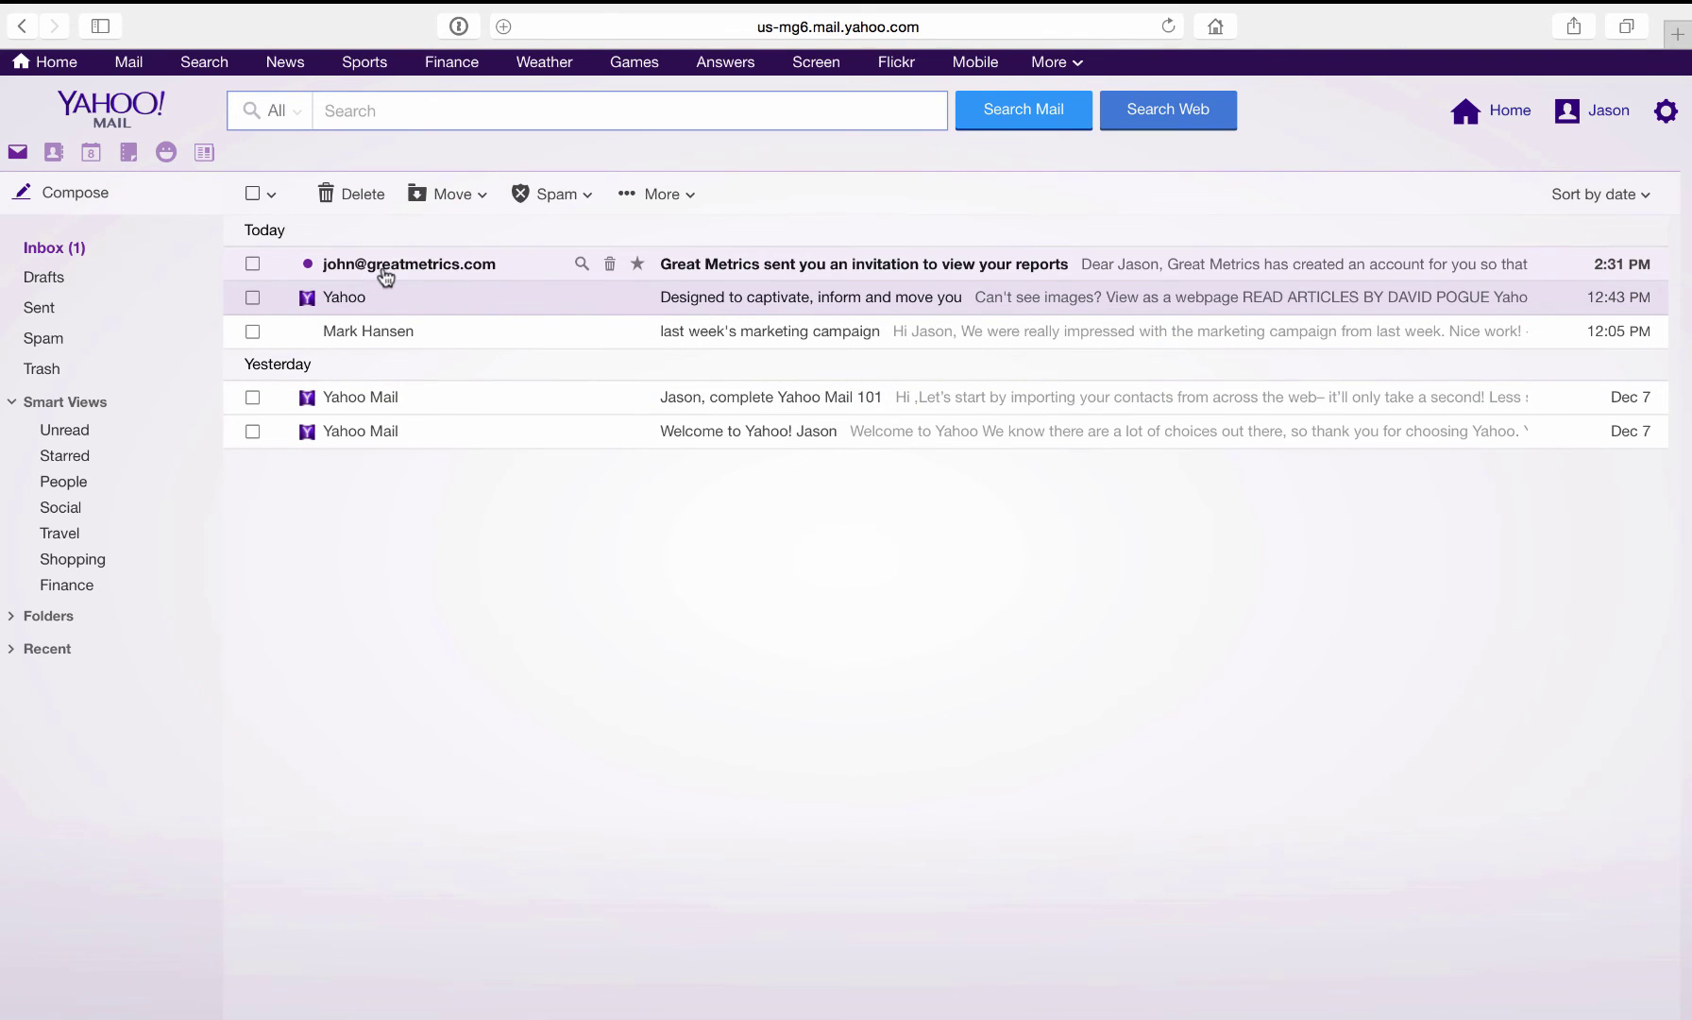
- Open the Great Metrics invitation e-mail and follow its verify-account link
click(733, 271)
click(592, 376)
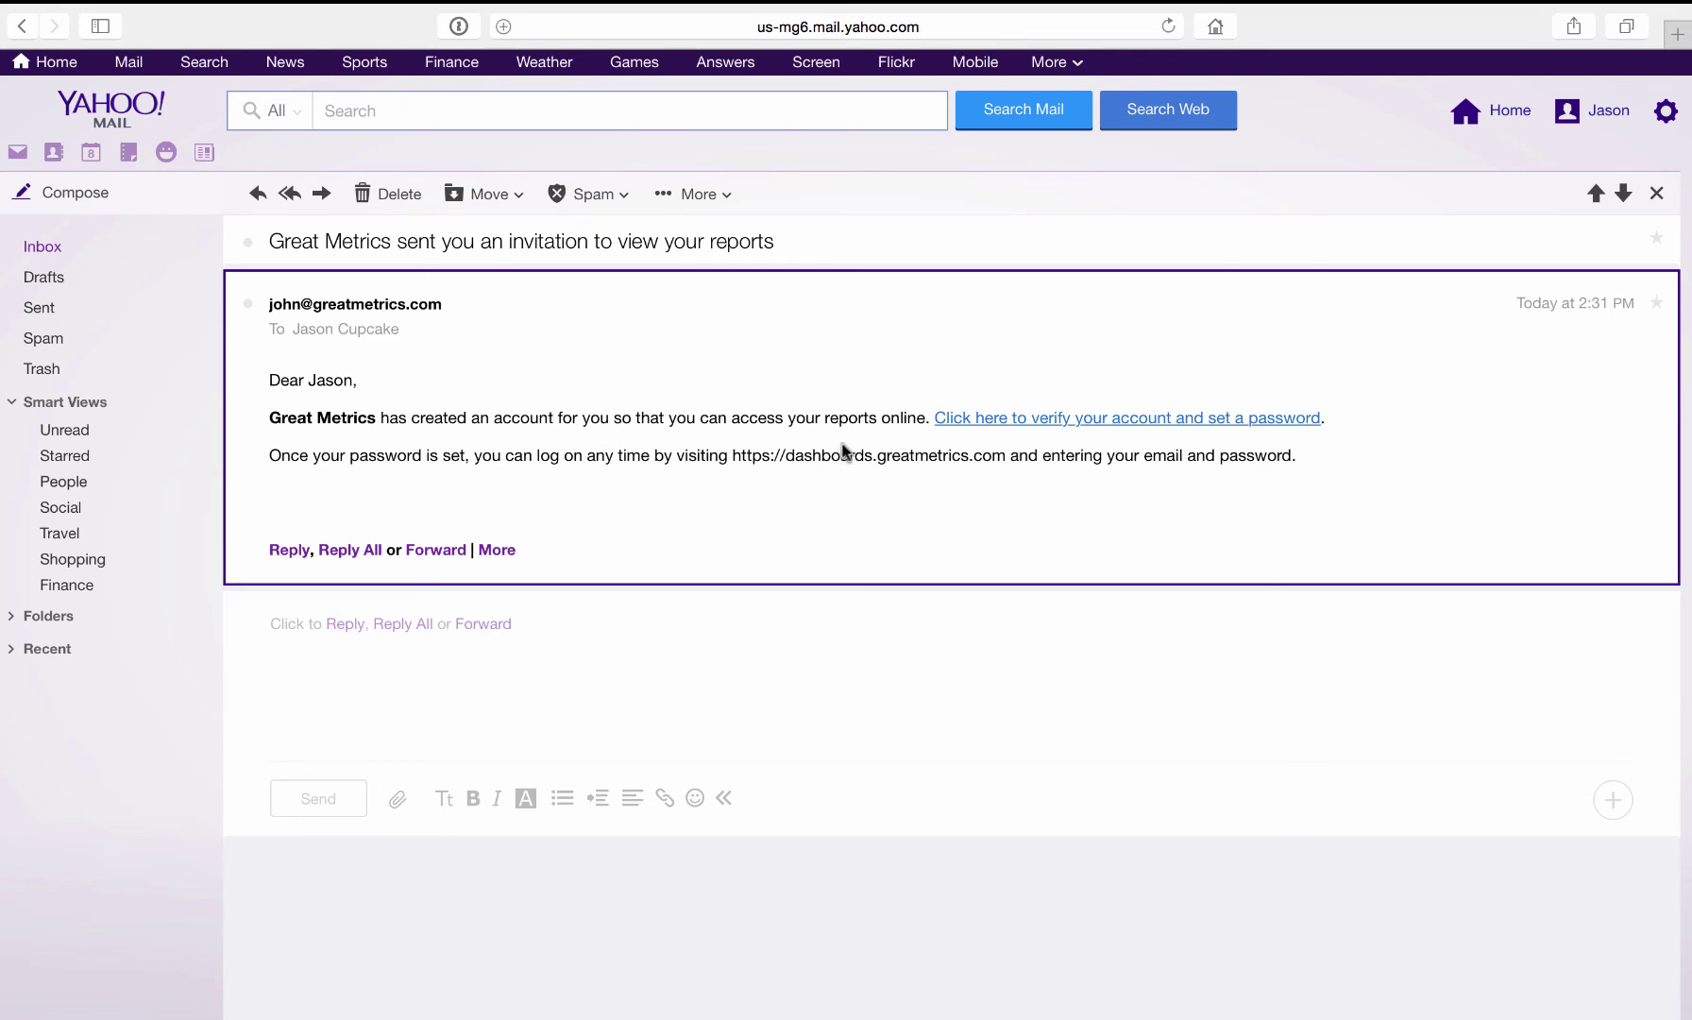
click(1158, 425)
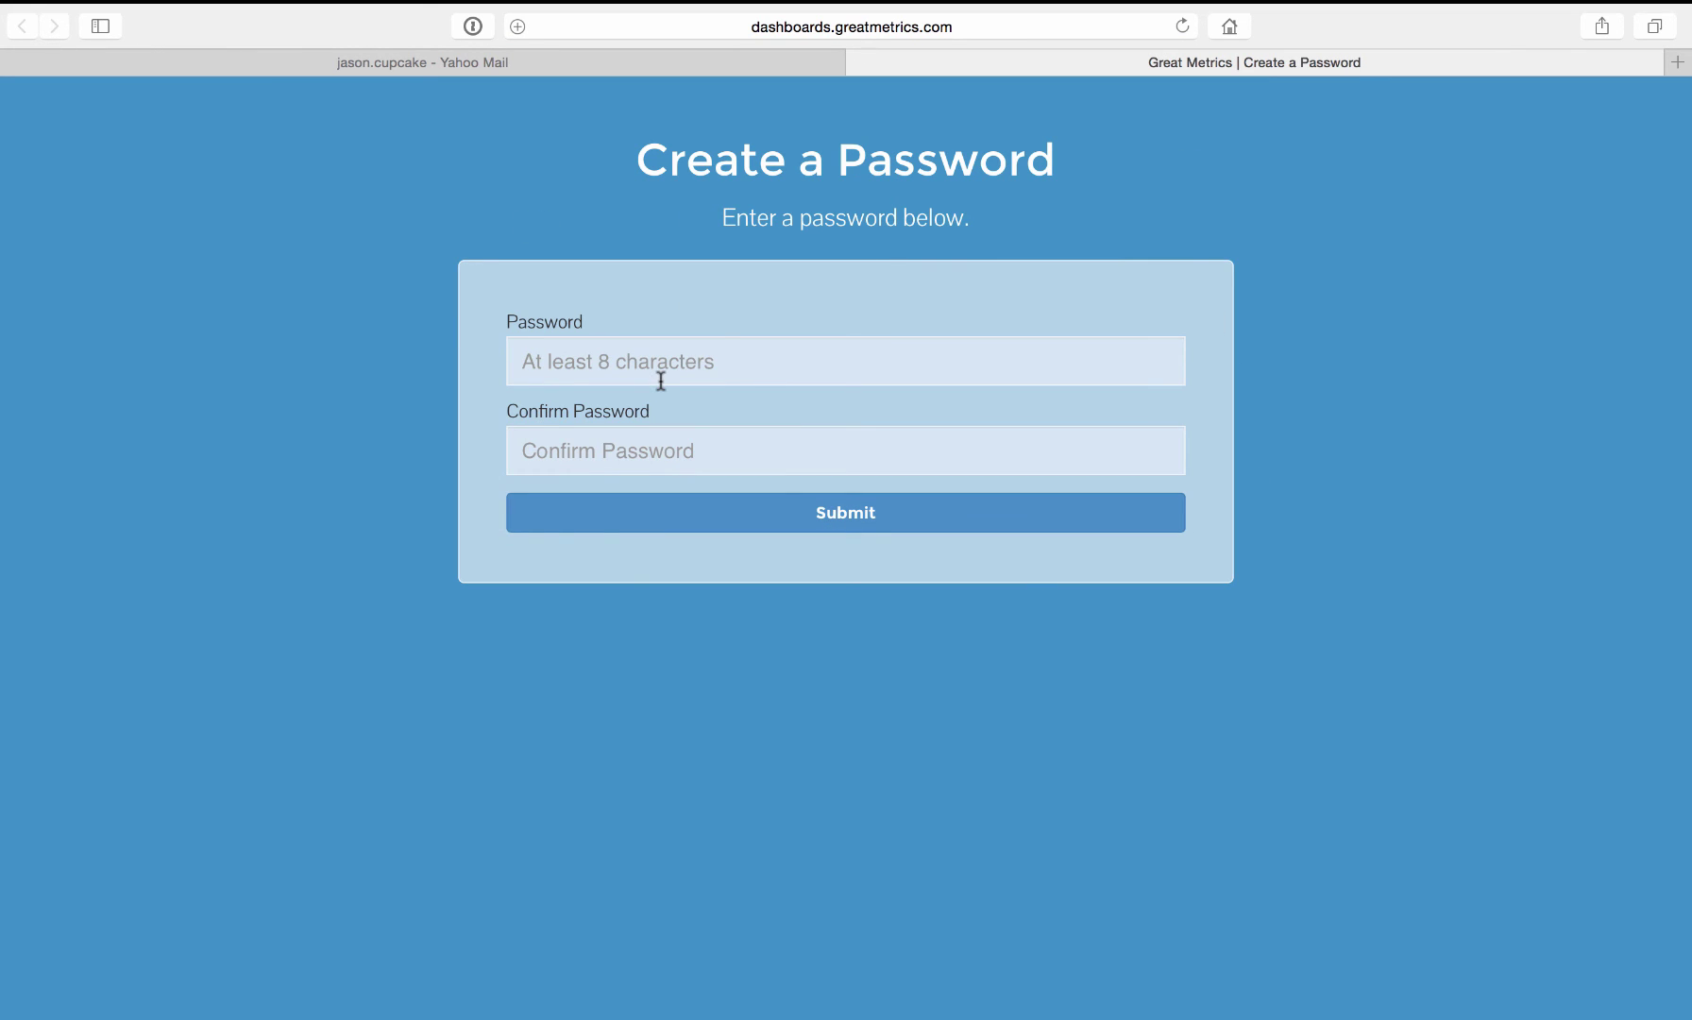
- Enter and confirm the client's new password, submit it, and dismiss the confirmation
click(551, 361)
text(abcdefgh)
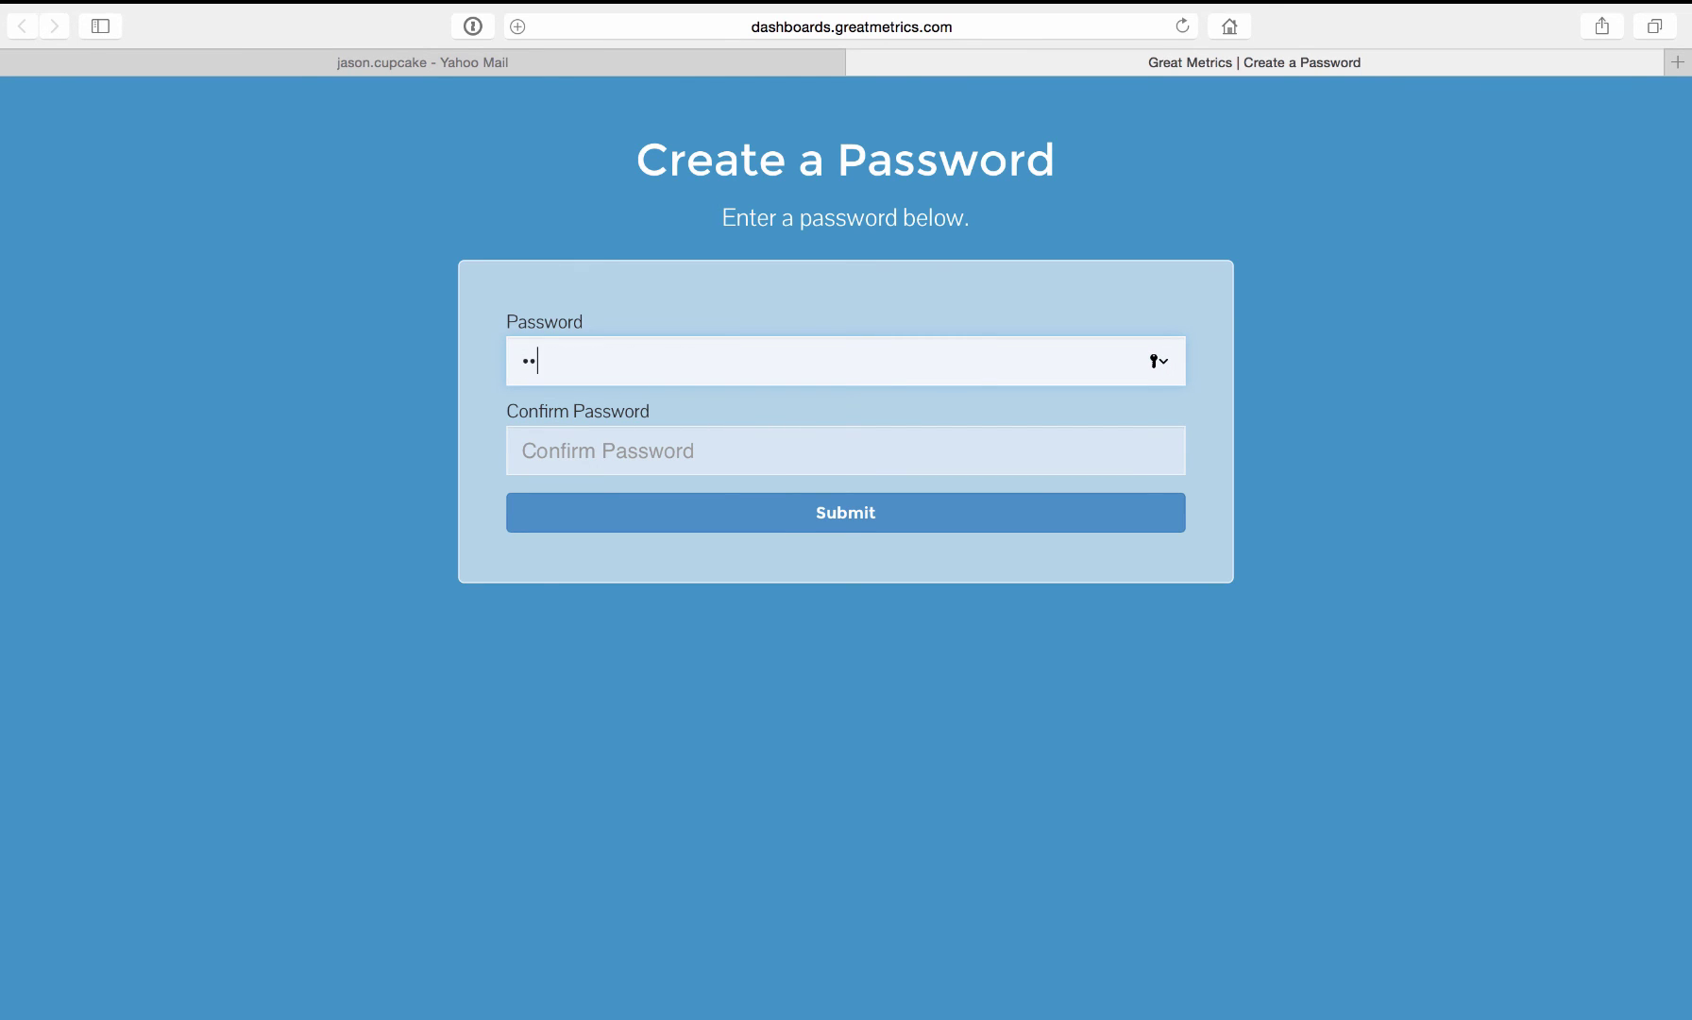
key(Tab)
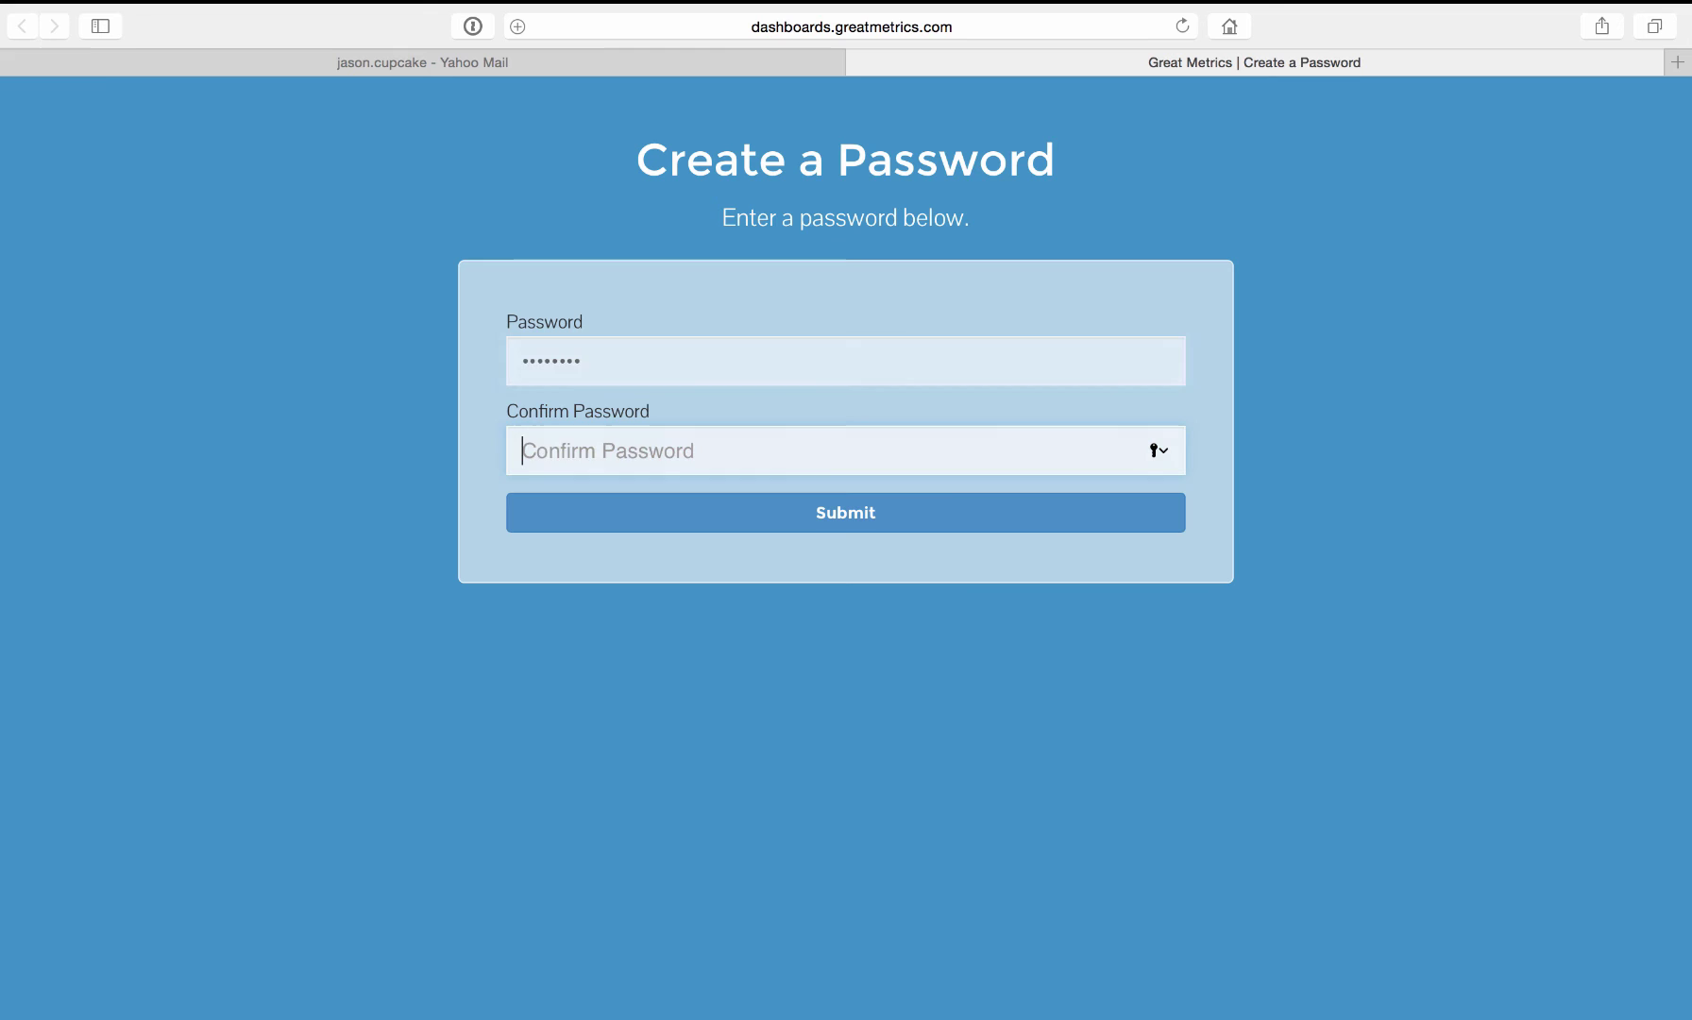
text(abcdefgh)
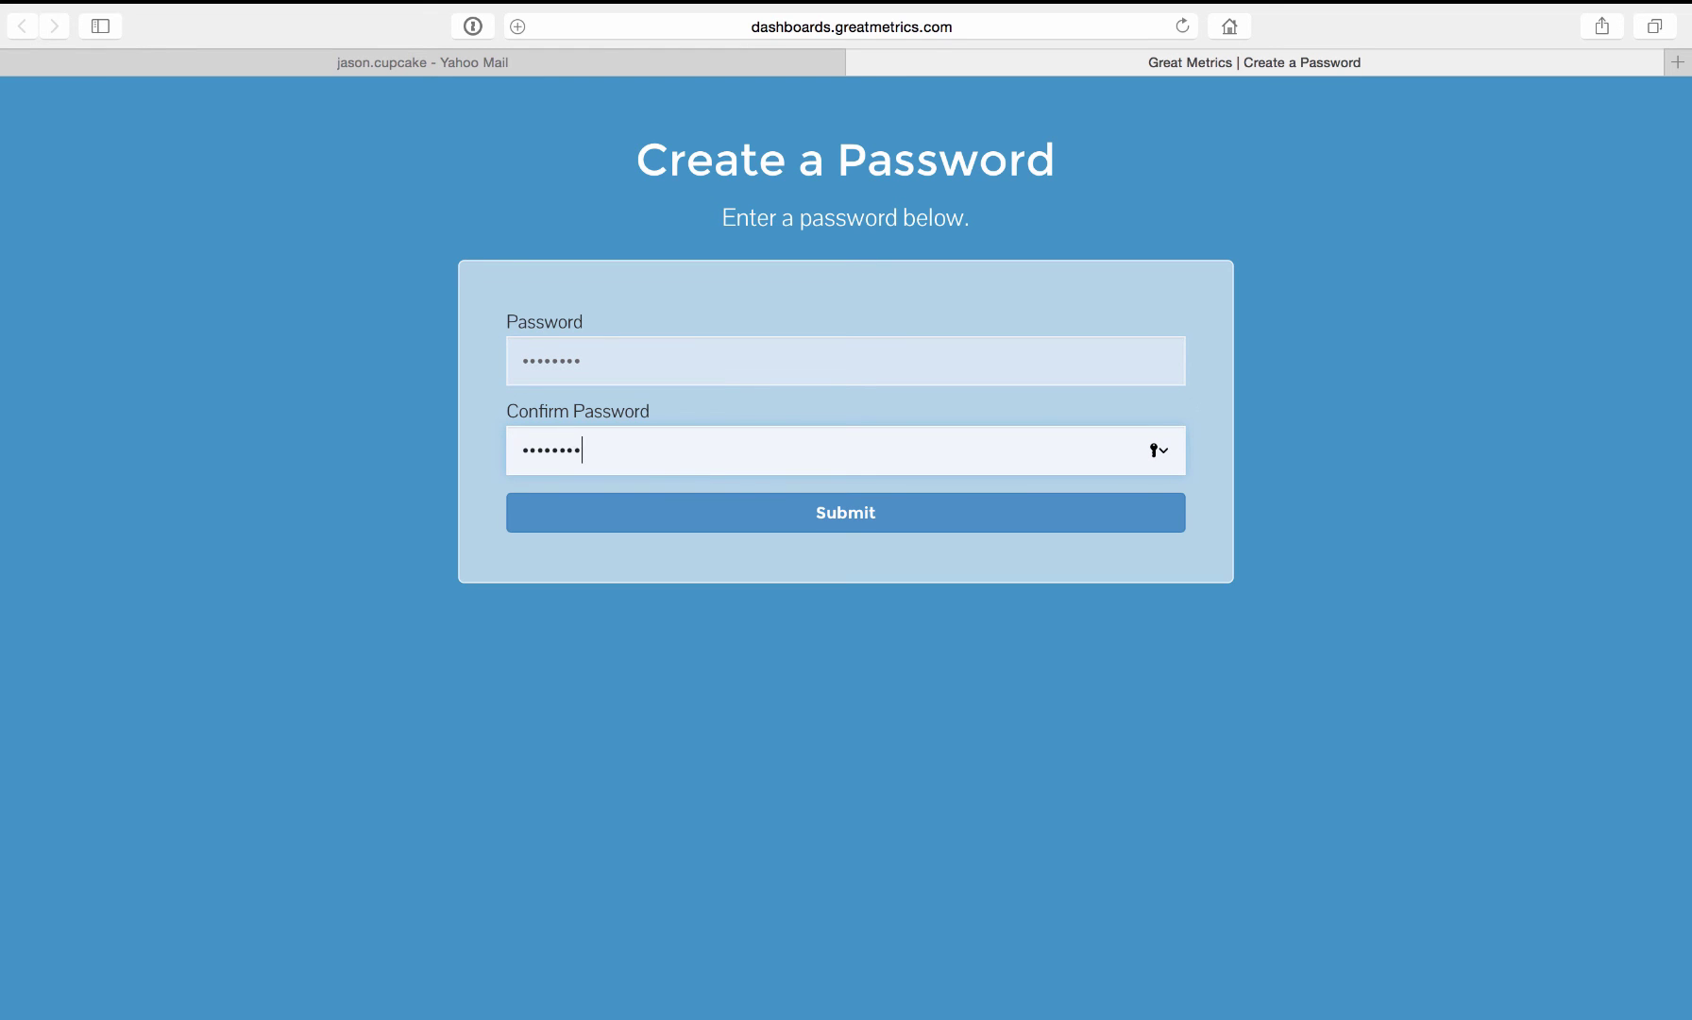
click(604, 503)
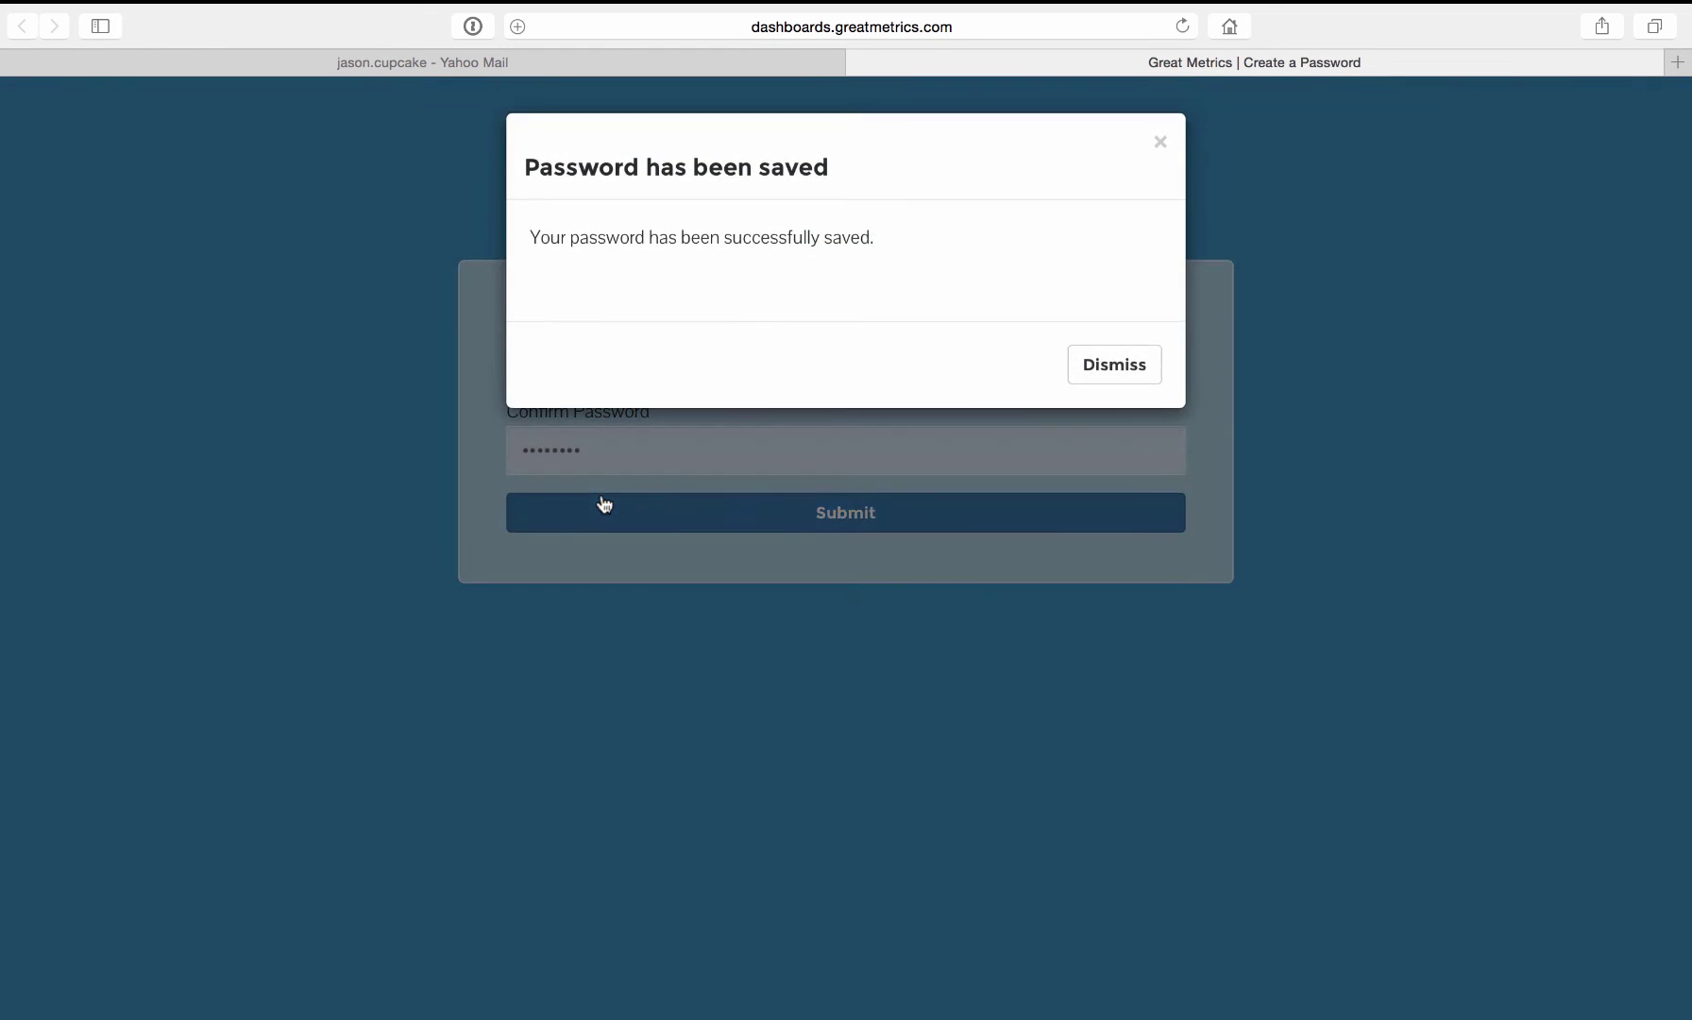
click(1114, 368)
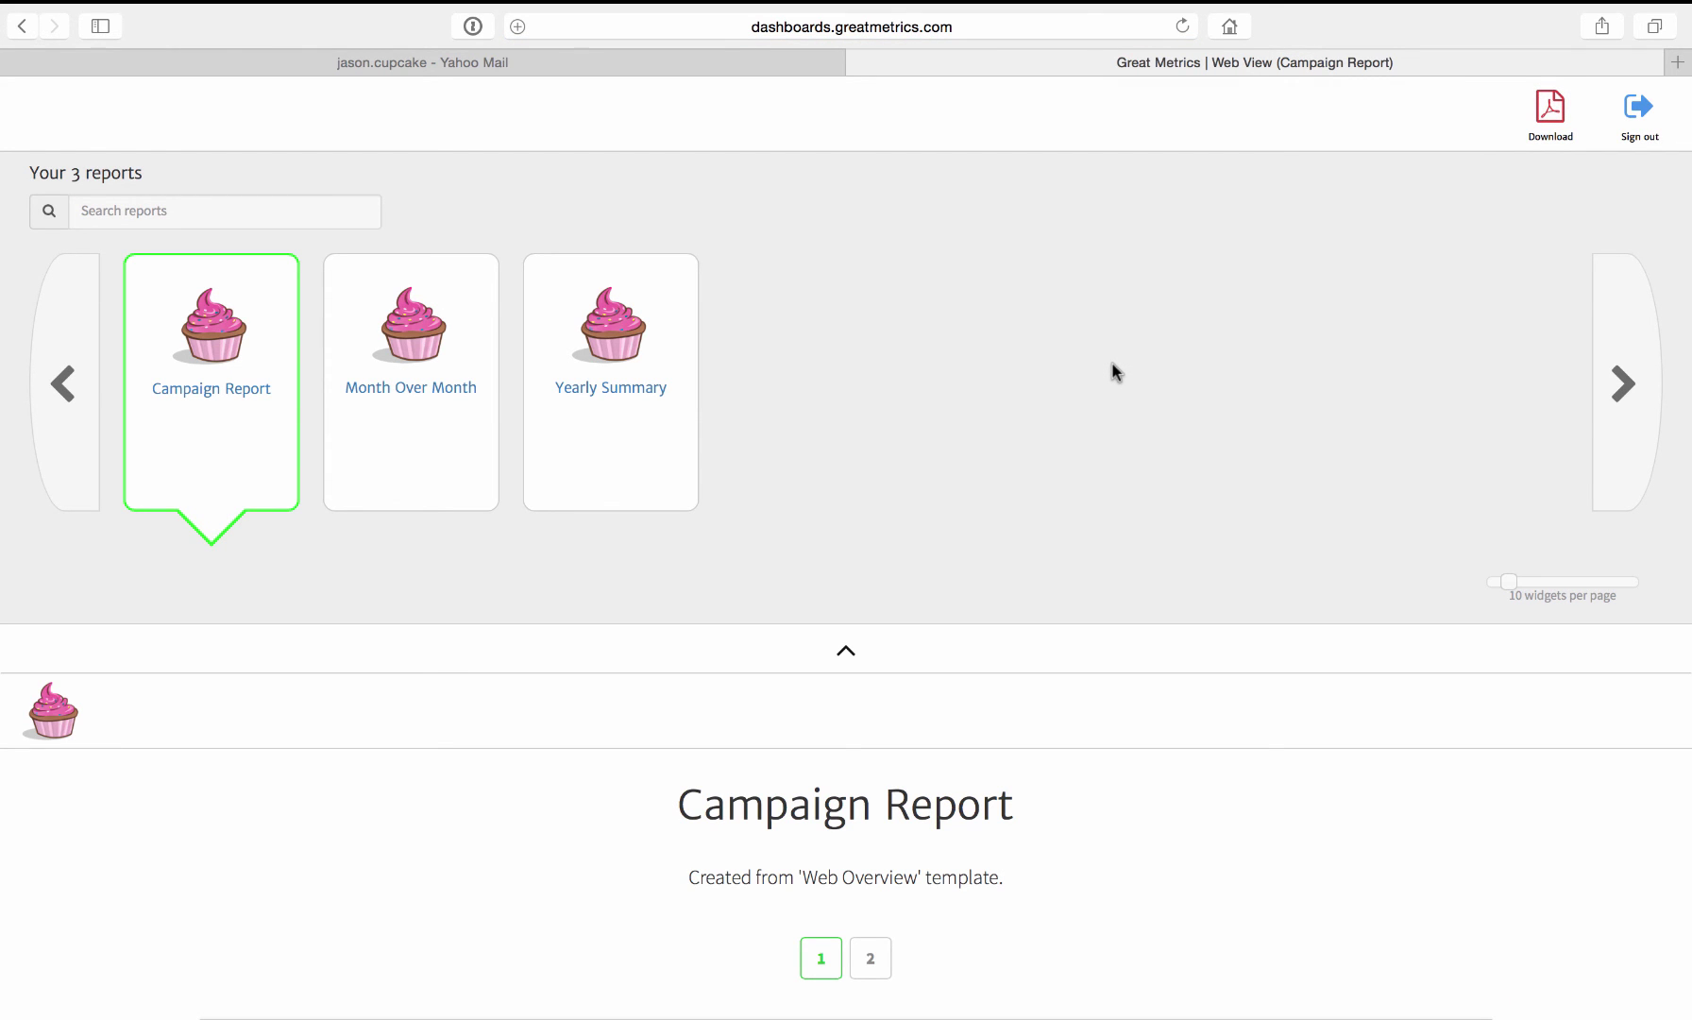
- Check the dashboard web address, then open Yearly Summary and scroll through its New Accounts and Conversion Rate charts
click(979, 28)
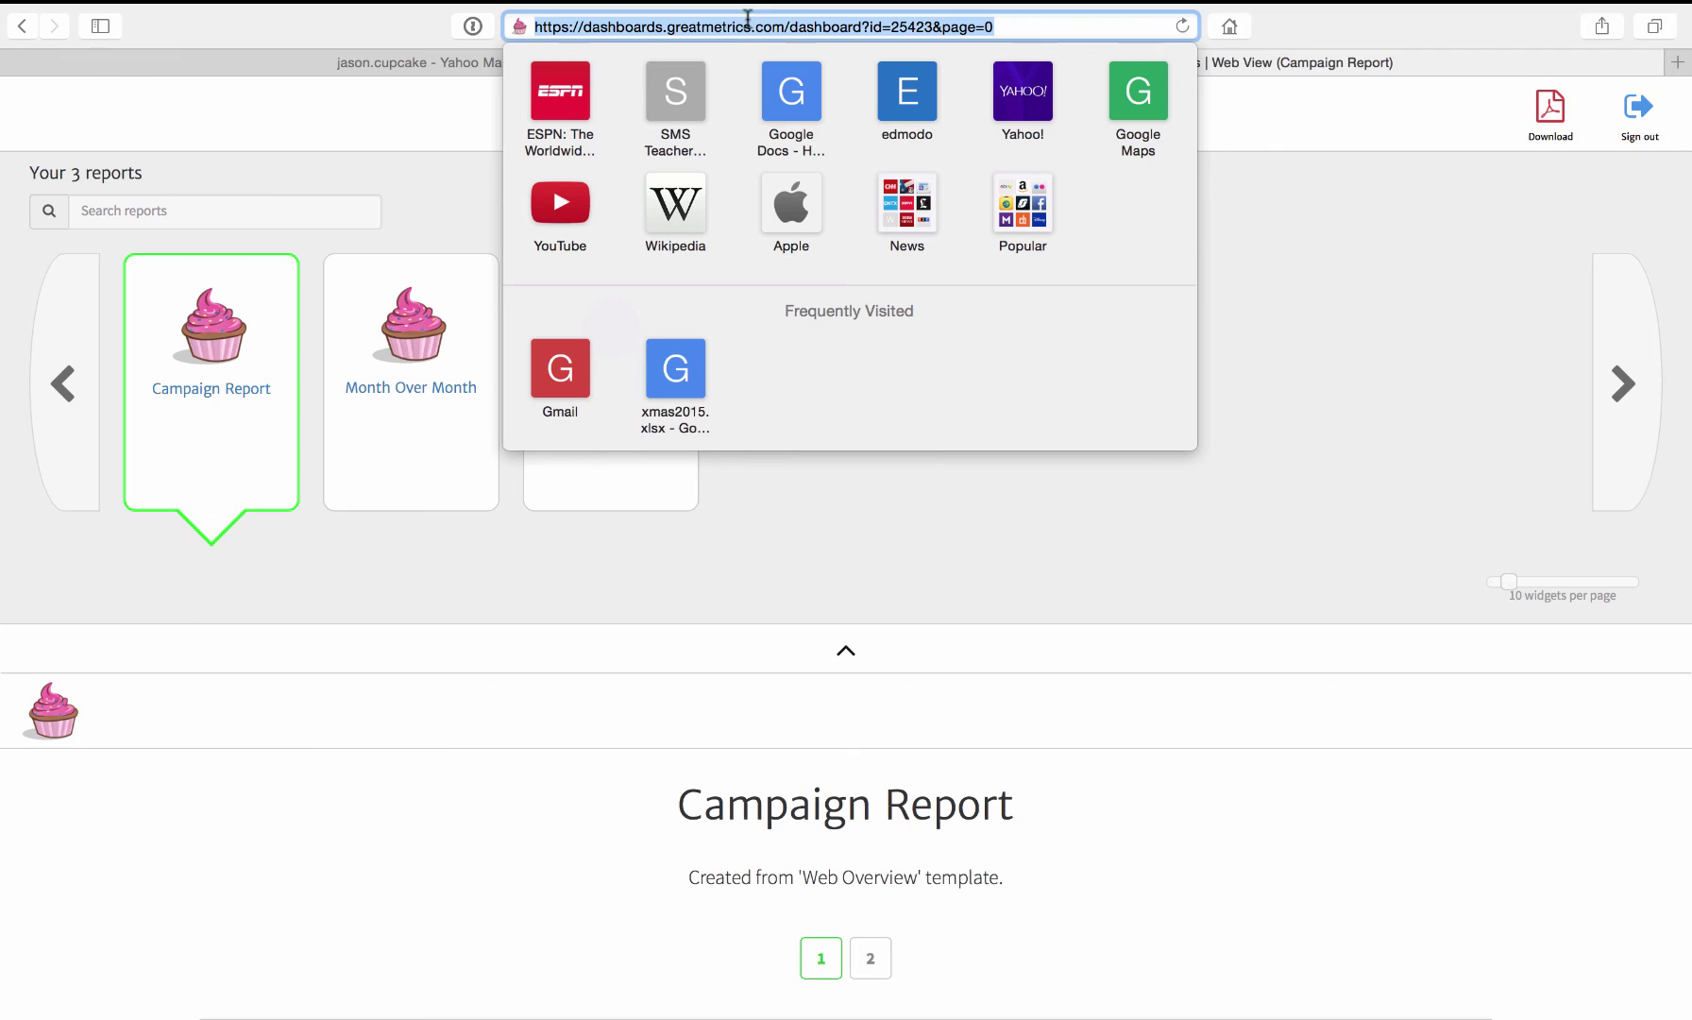
click(1311, 321)
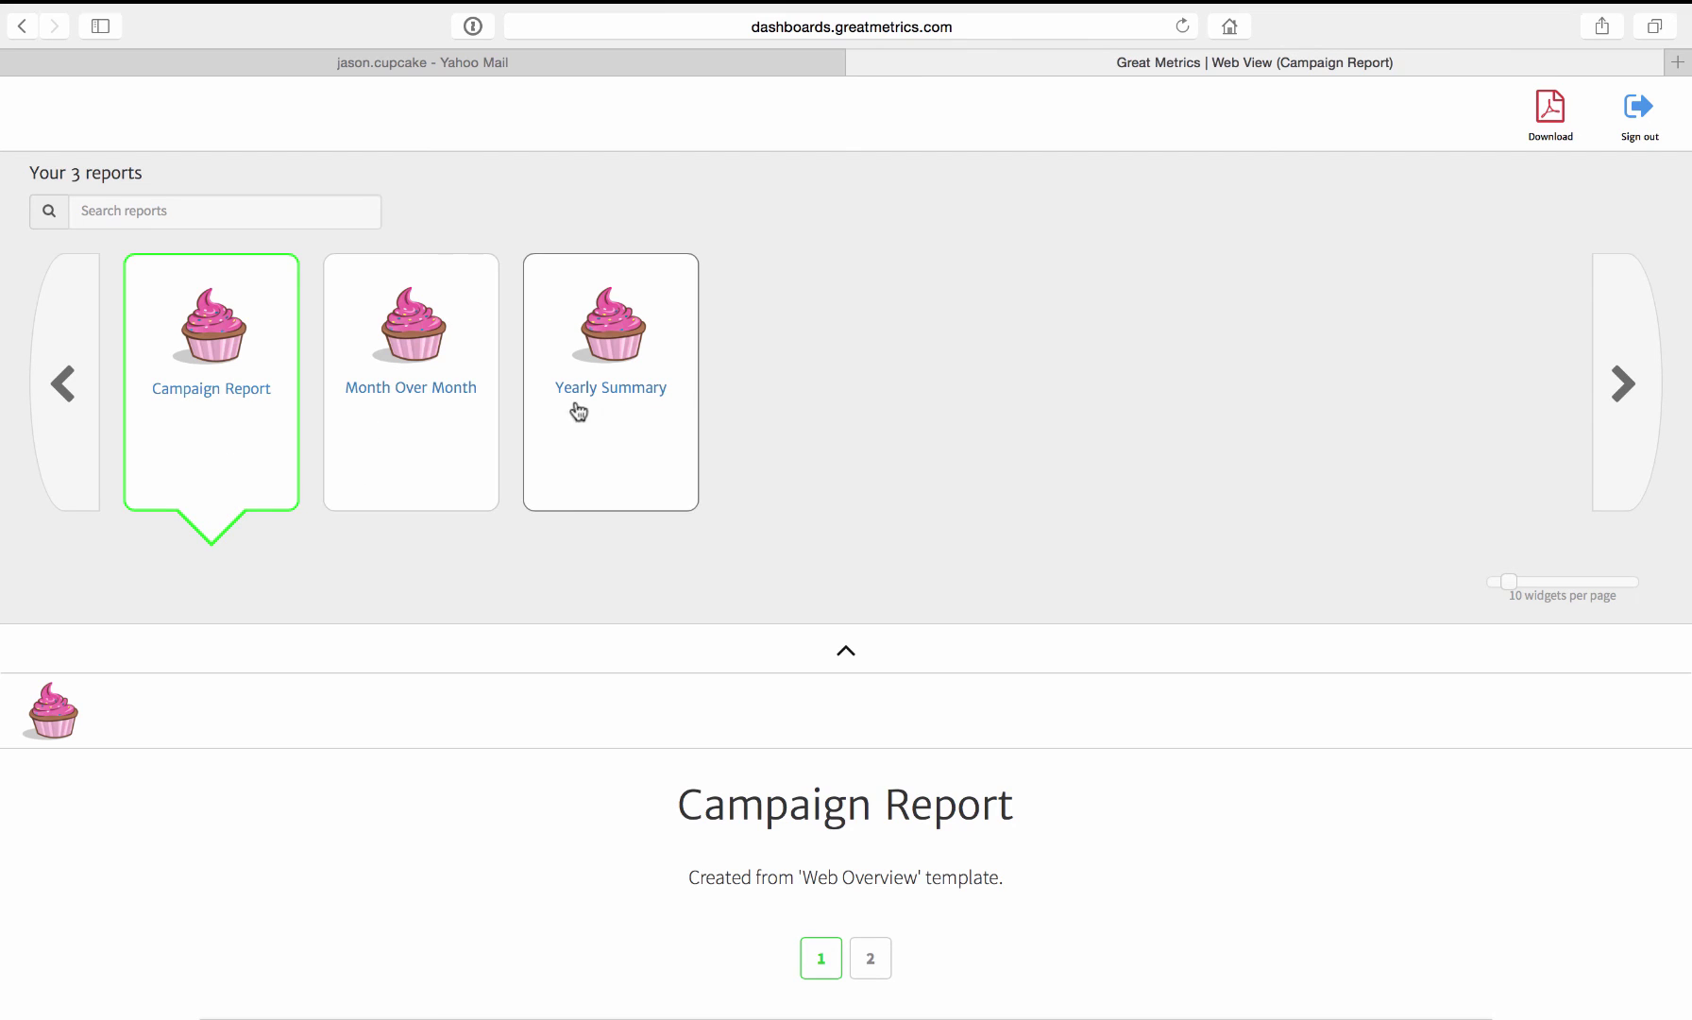
click(644, 401)
scroll(734, 452, down, 1)
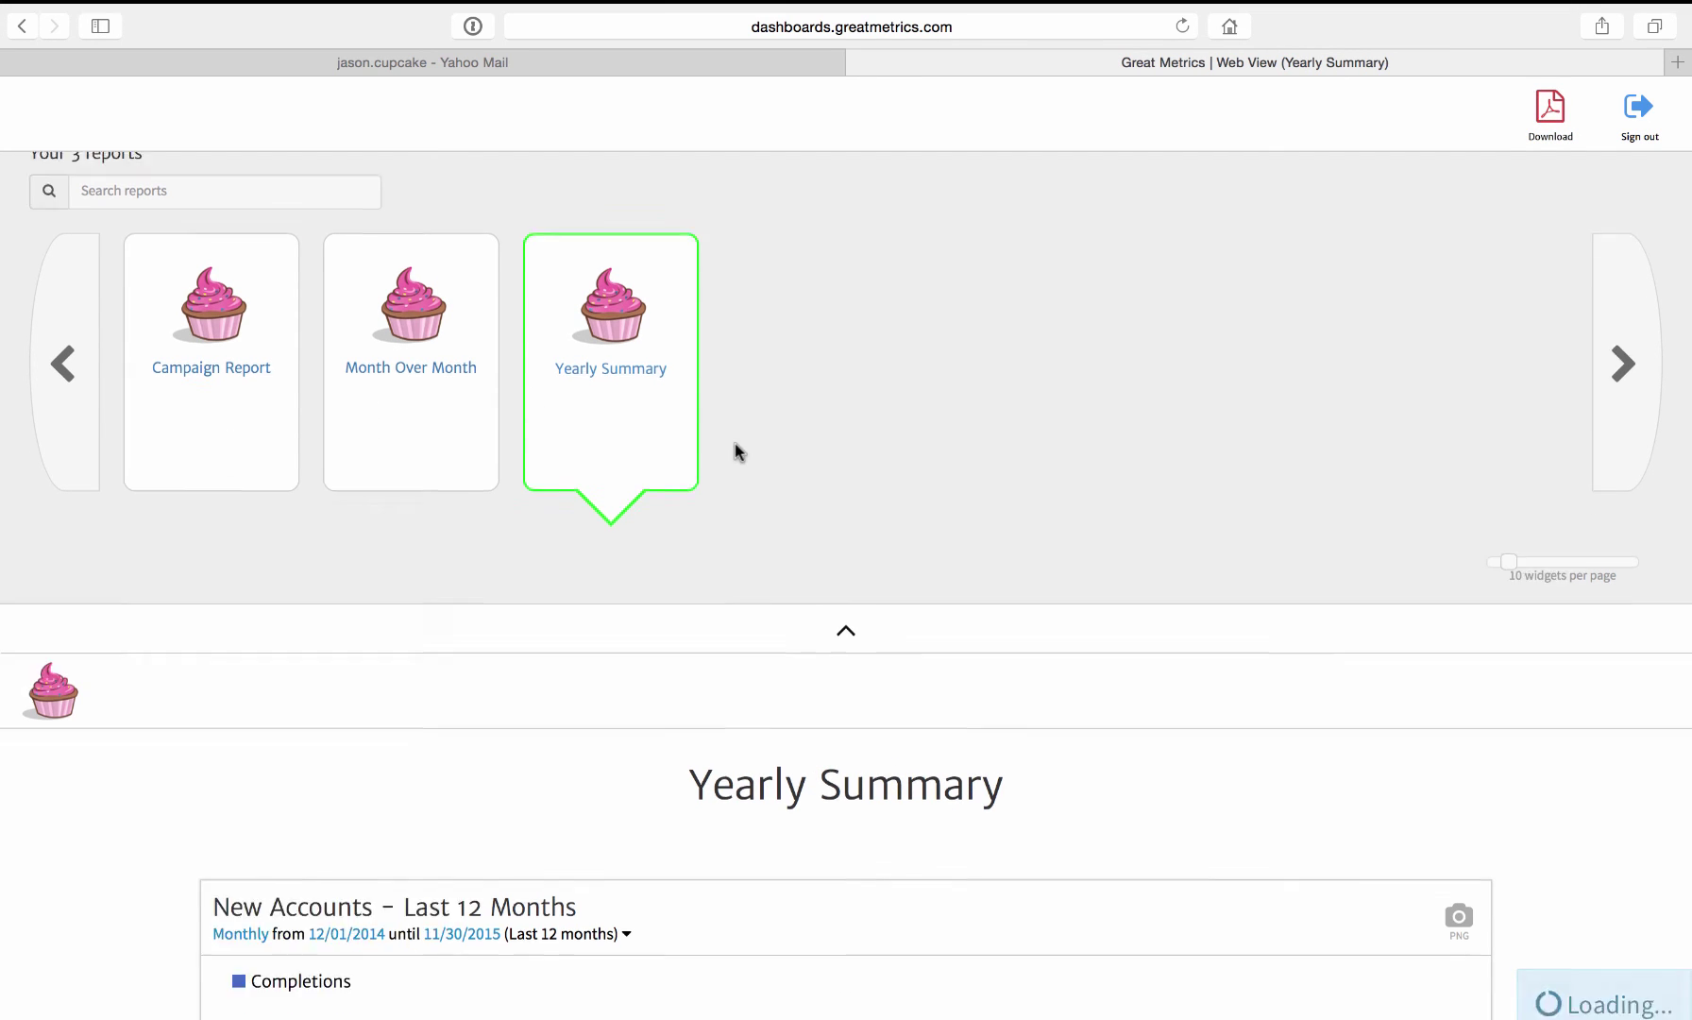
scroll(734, 443, down, 5)
scroll(735, 443, up, 5)
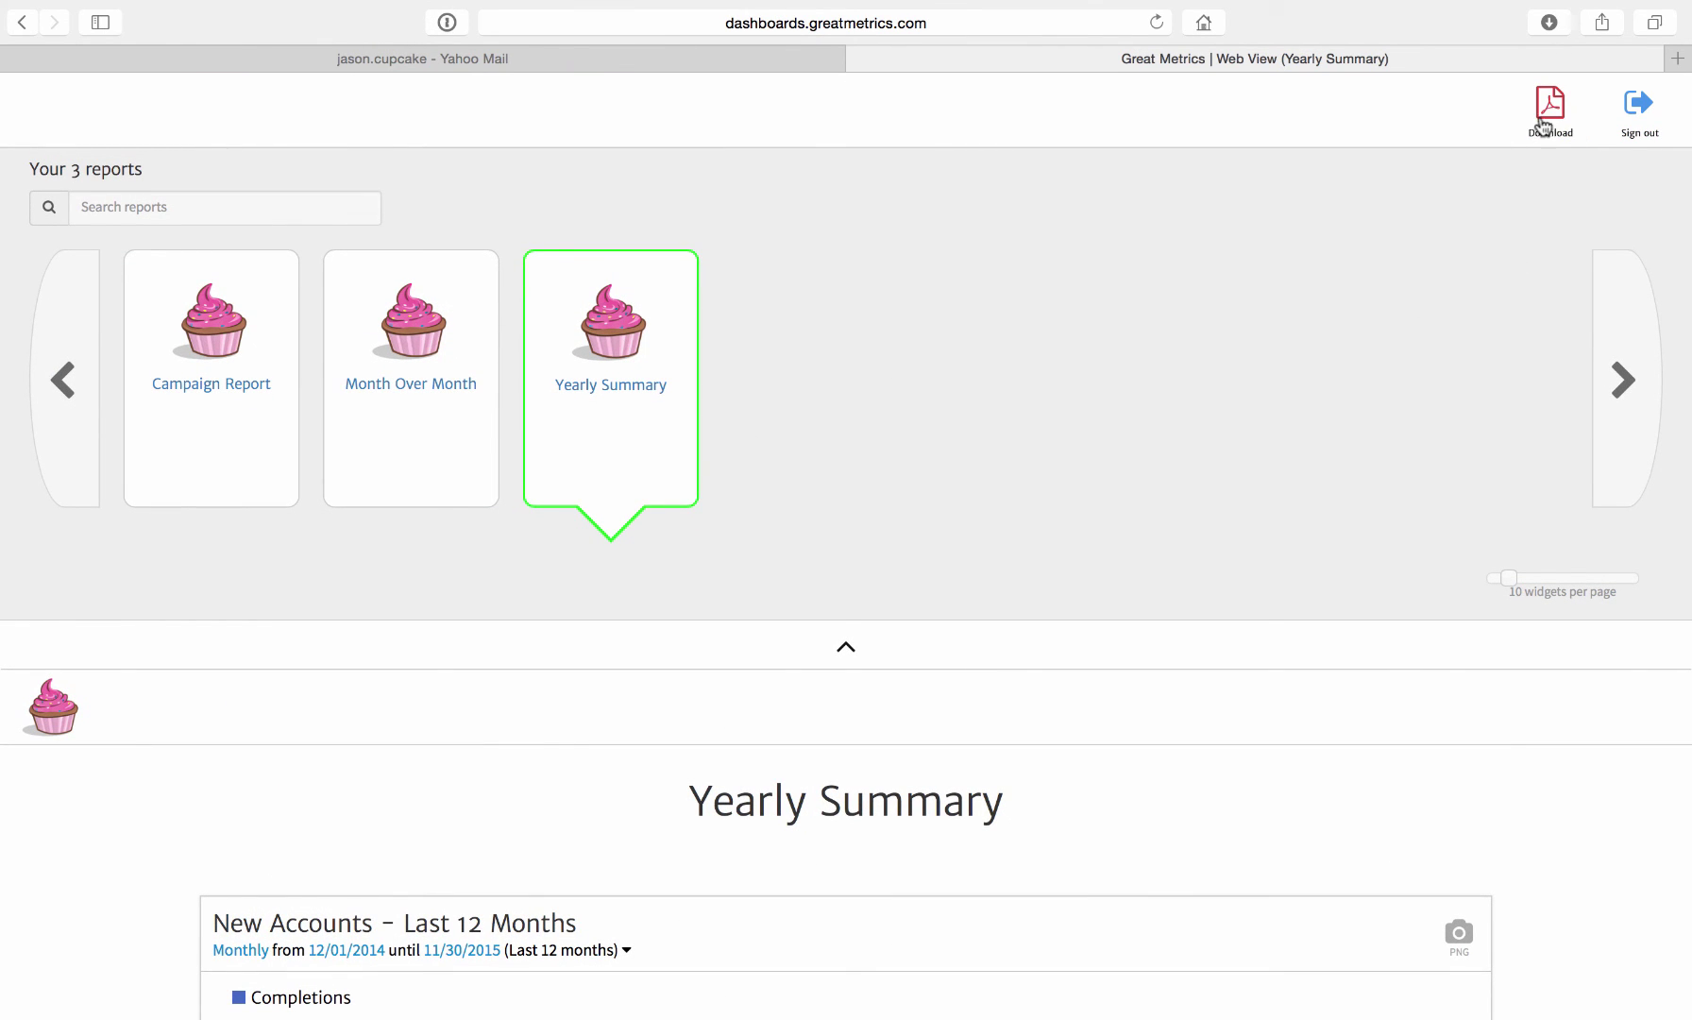
scroll(1232, 401, down, 5)
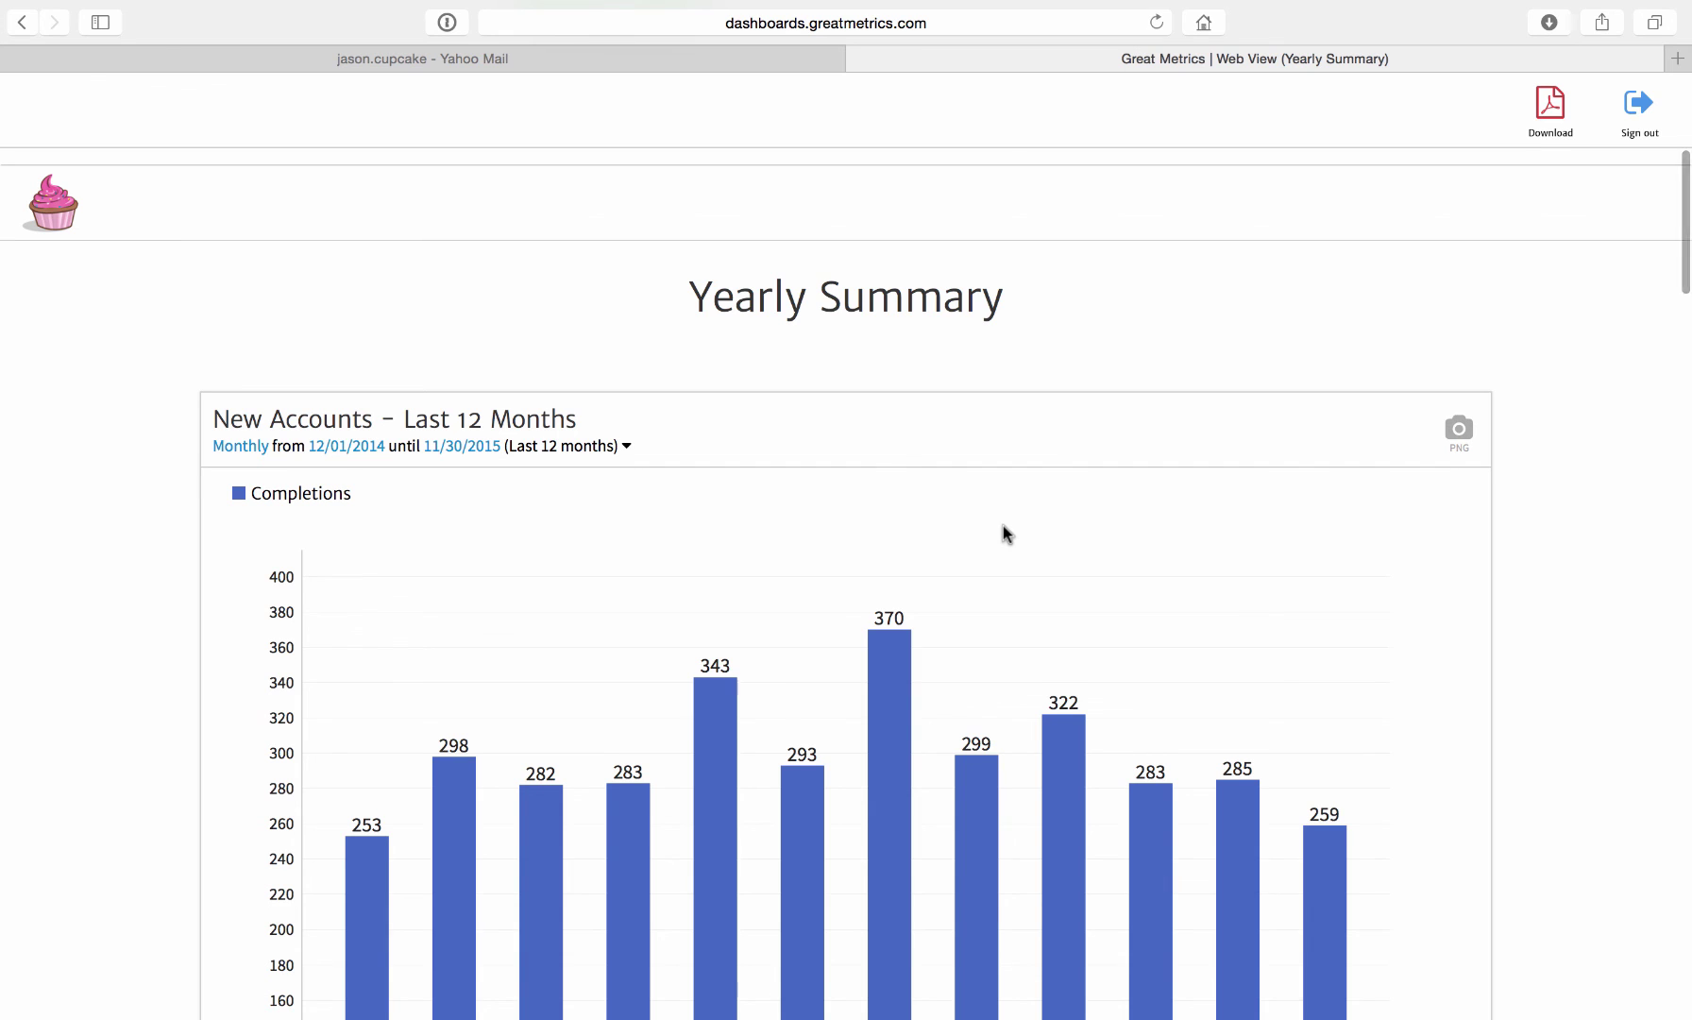
scroll(1003, 524, down, 3)
scroll(1004, 525, down, 10)
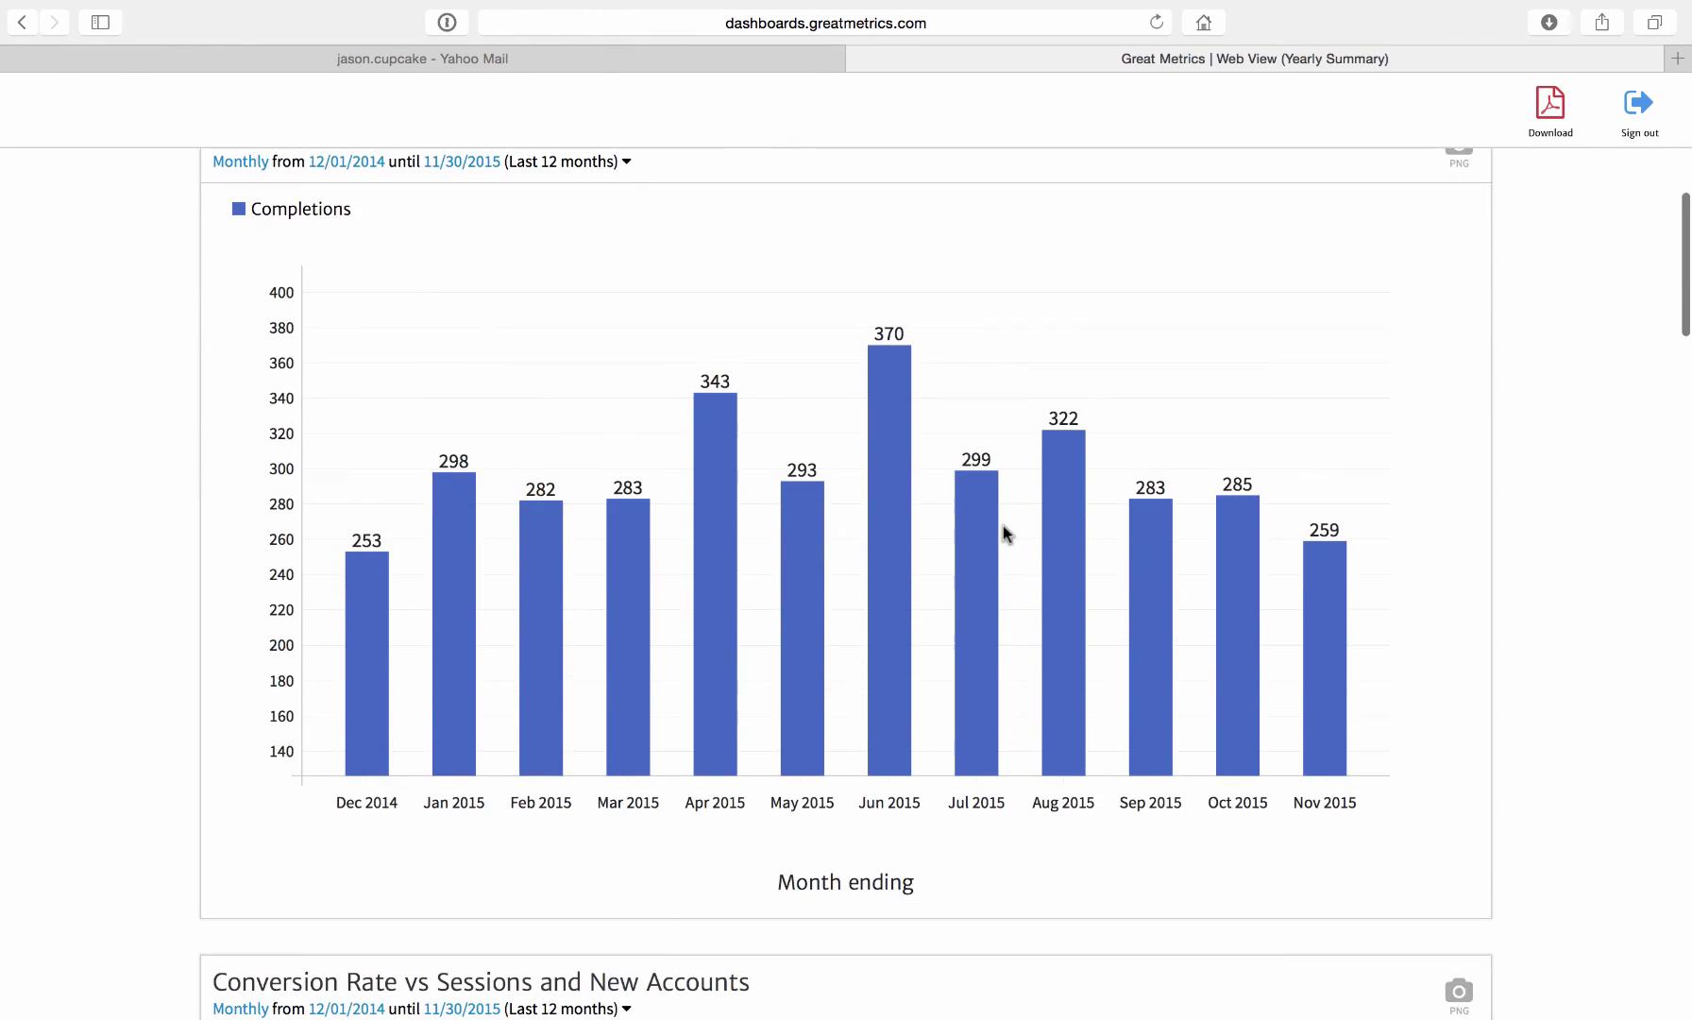
scroll(1004, 524, down, 5)
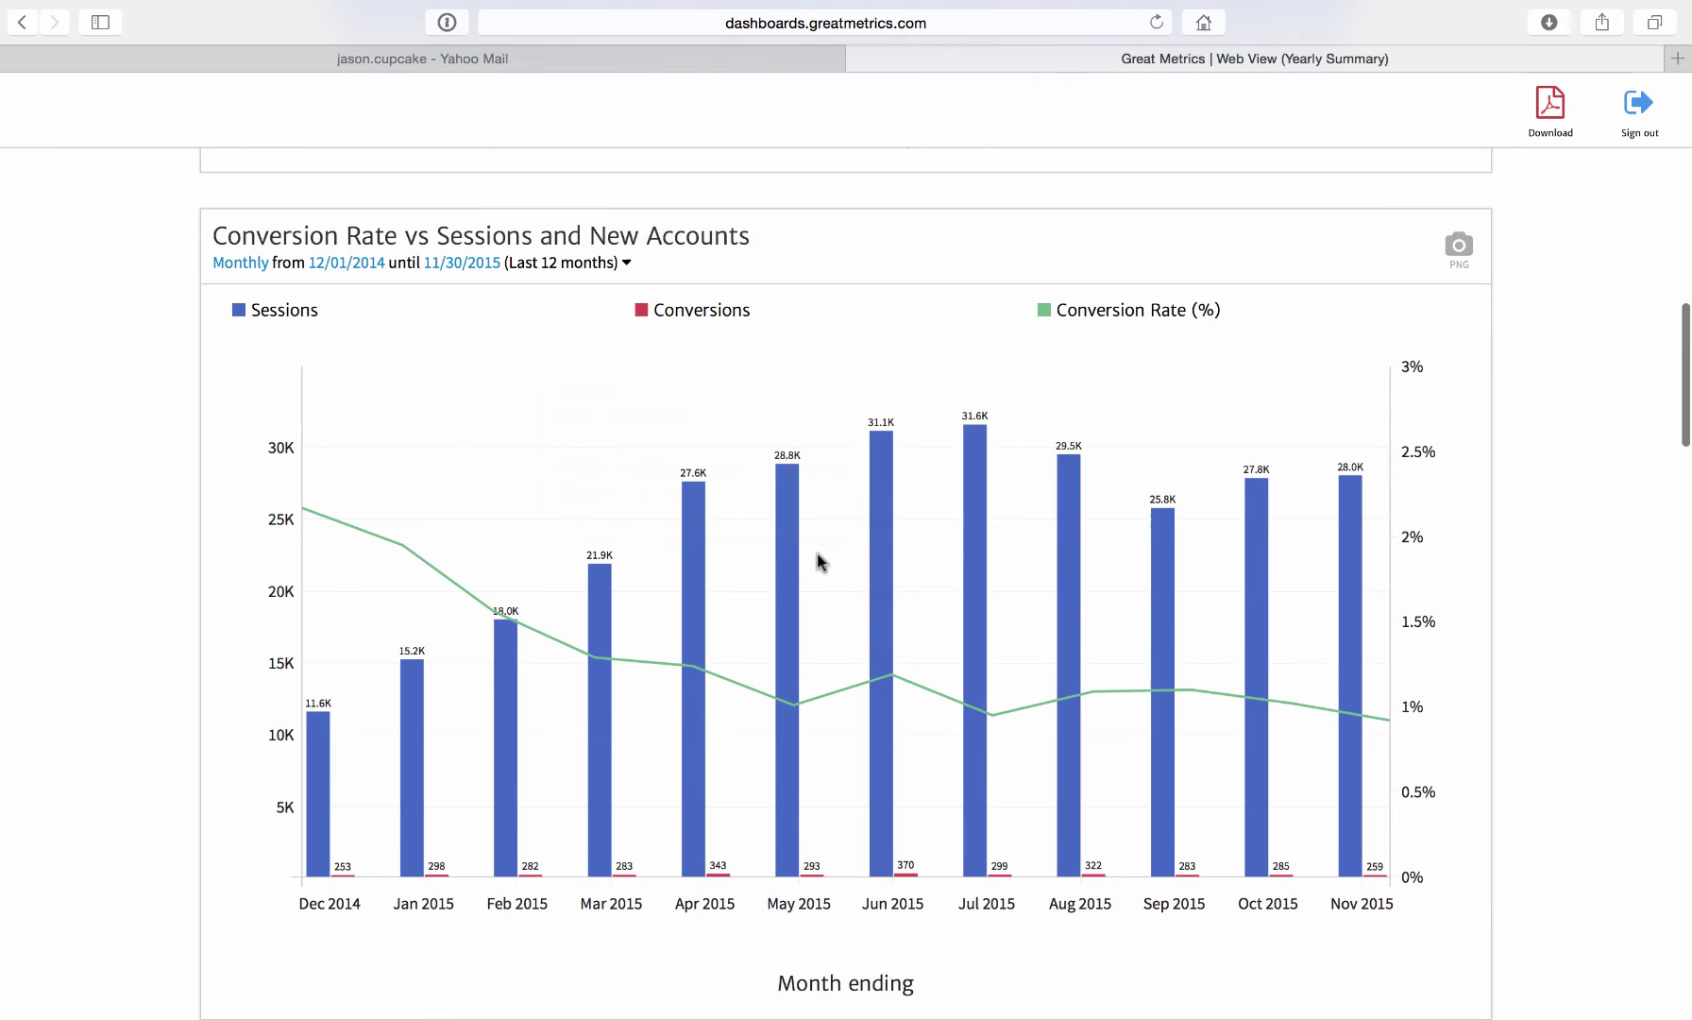
- Set the Conversion Rate vs Sessions chart's date range to Last 24 months
click(623, 266)
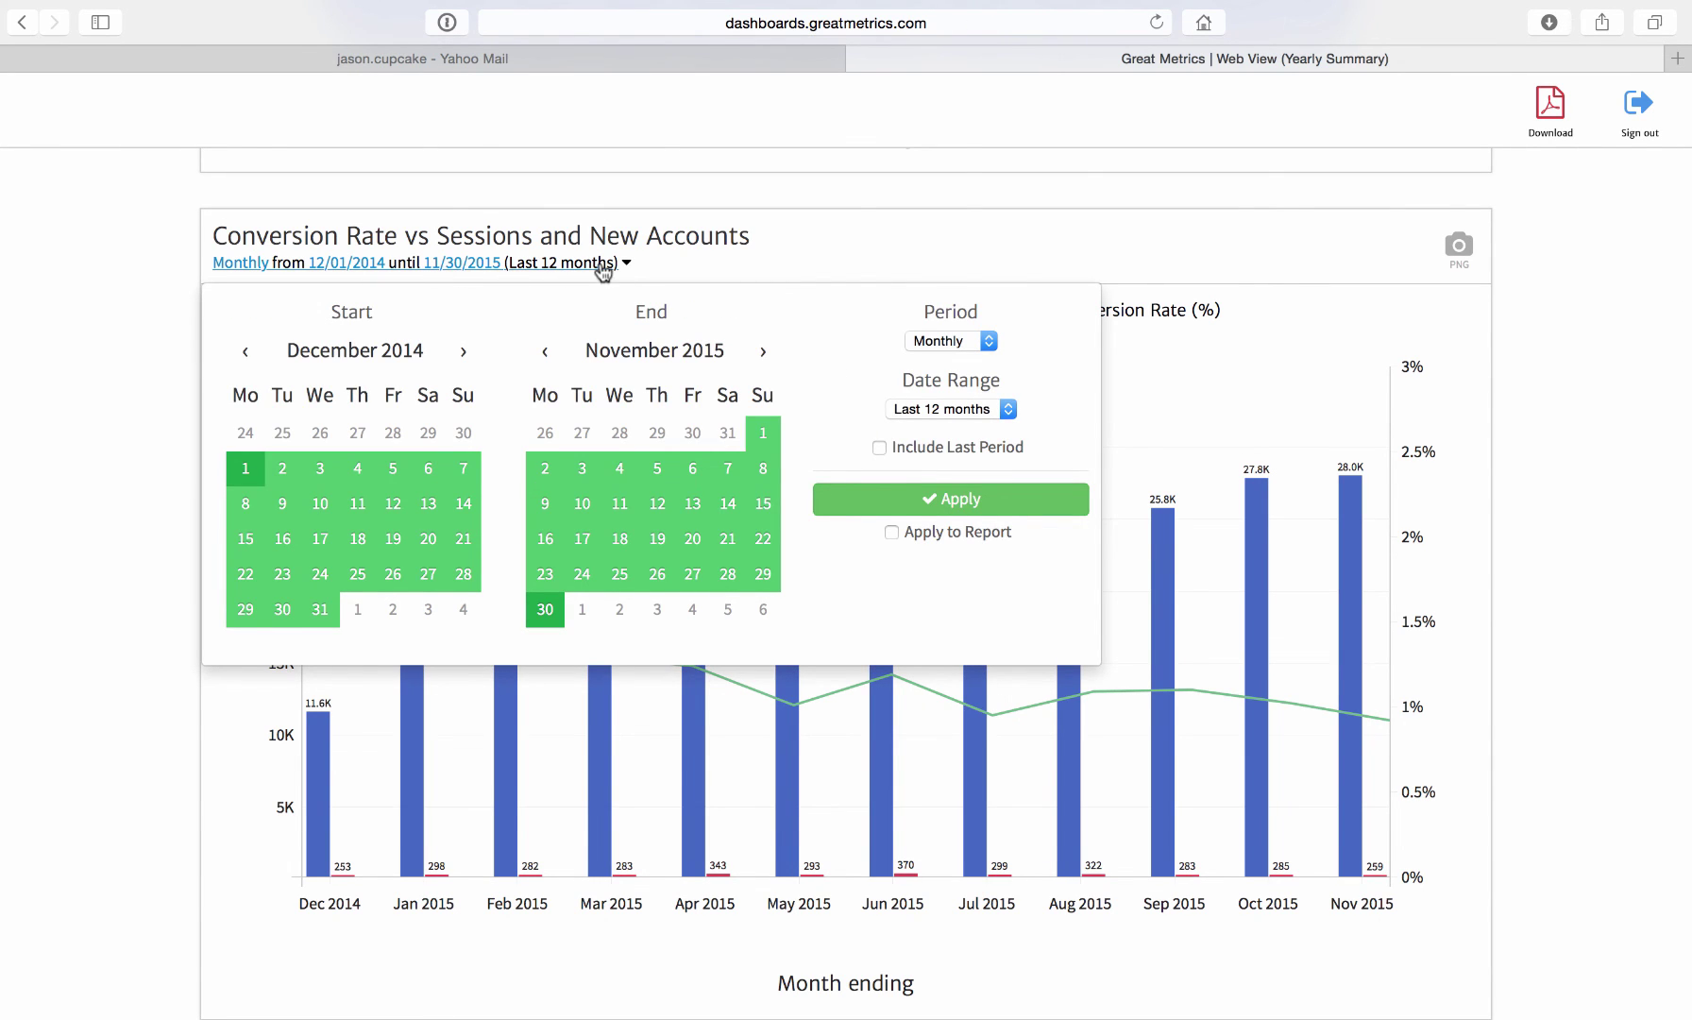
click(941, 413)
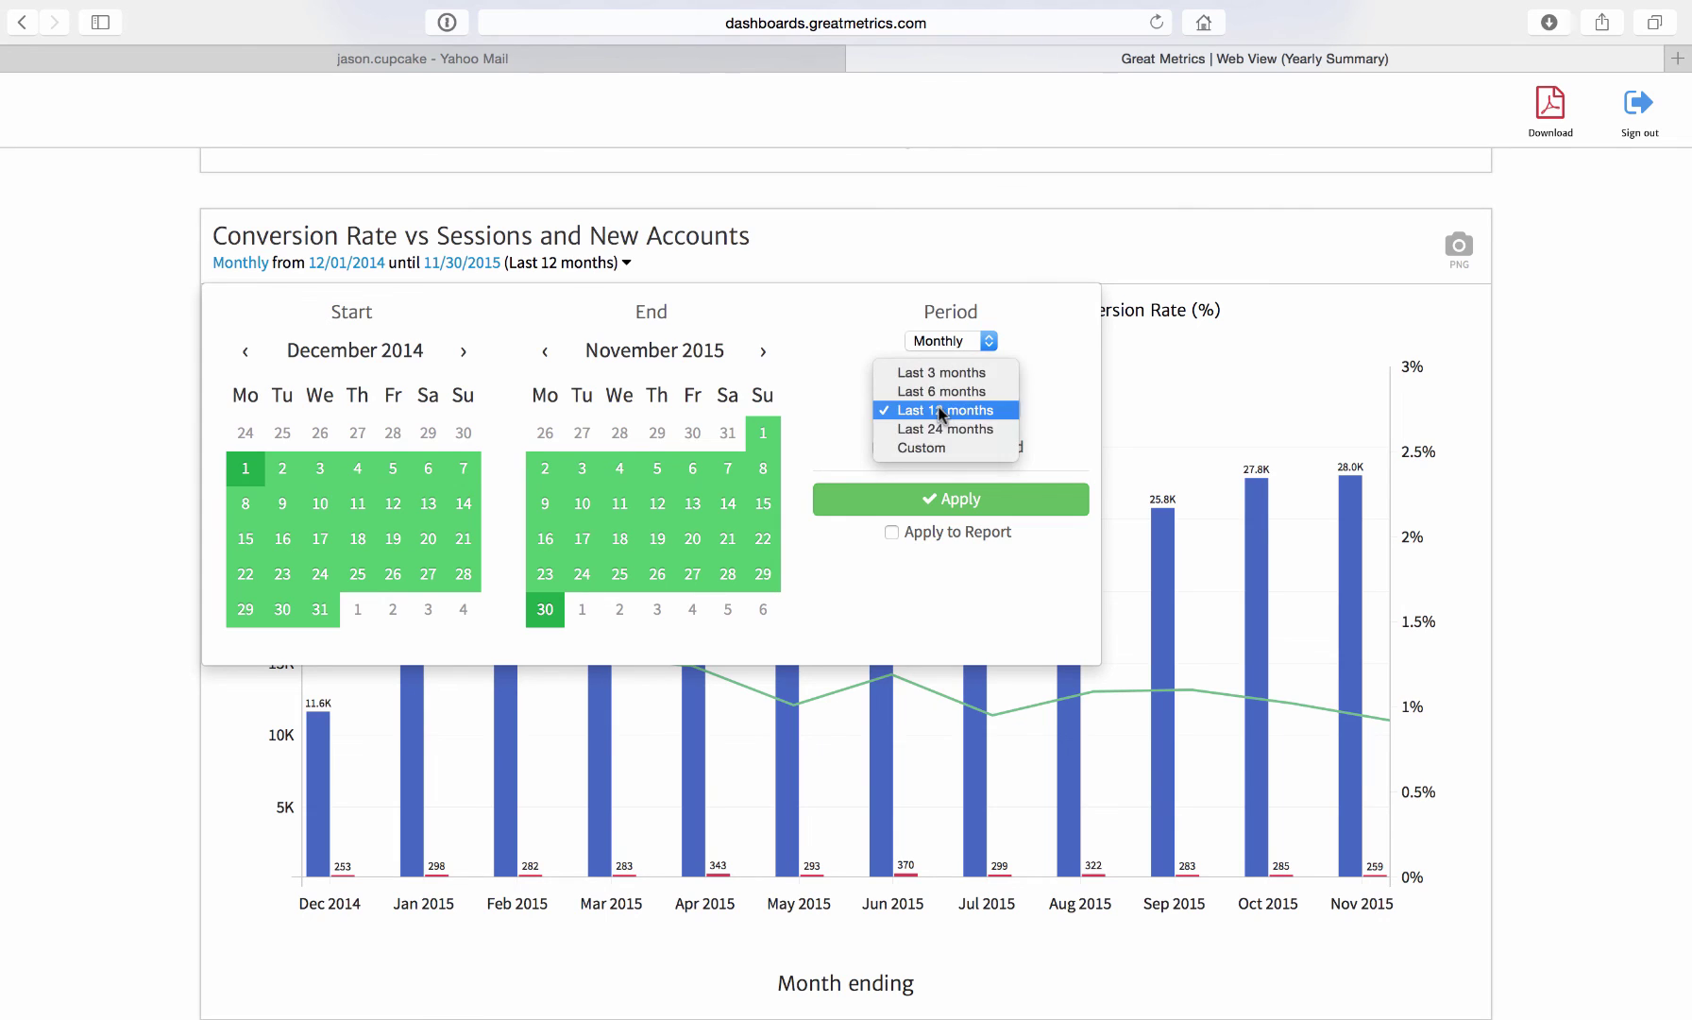
click(942, 429)
click(941, 491)
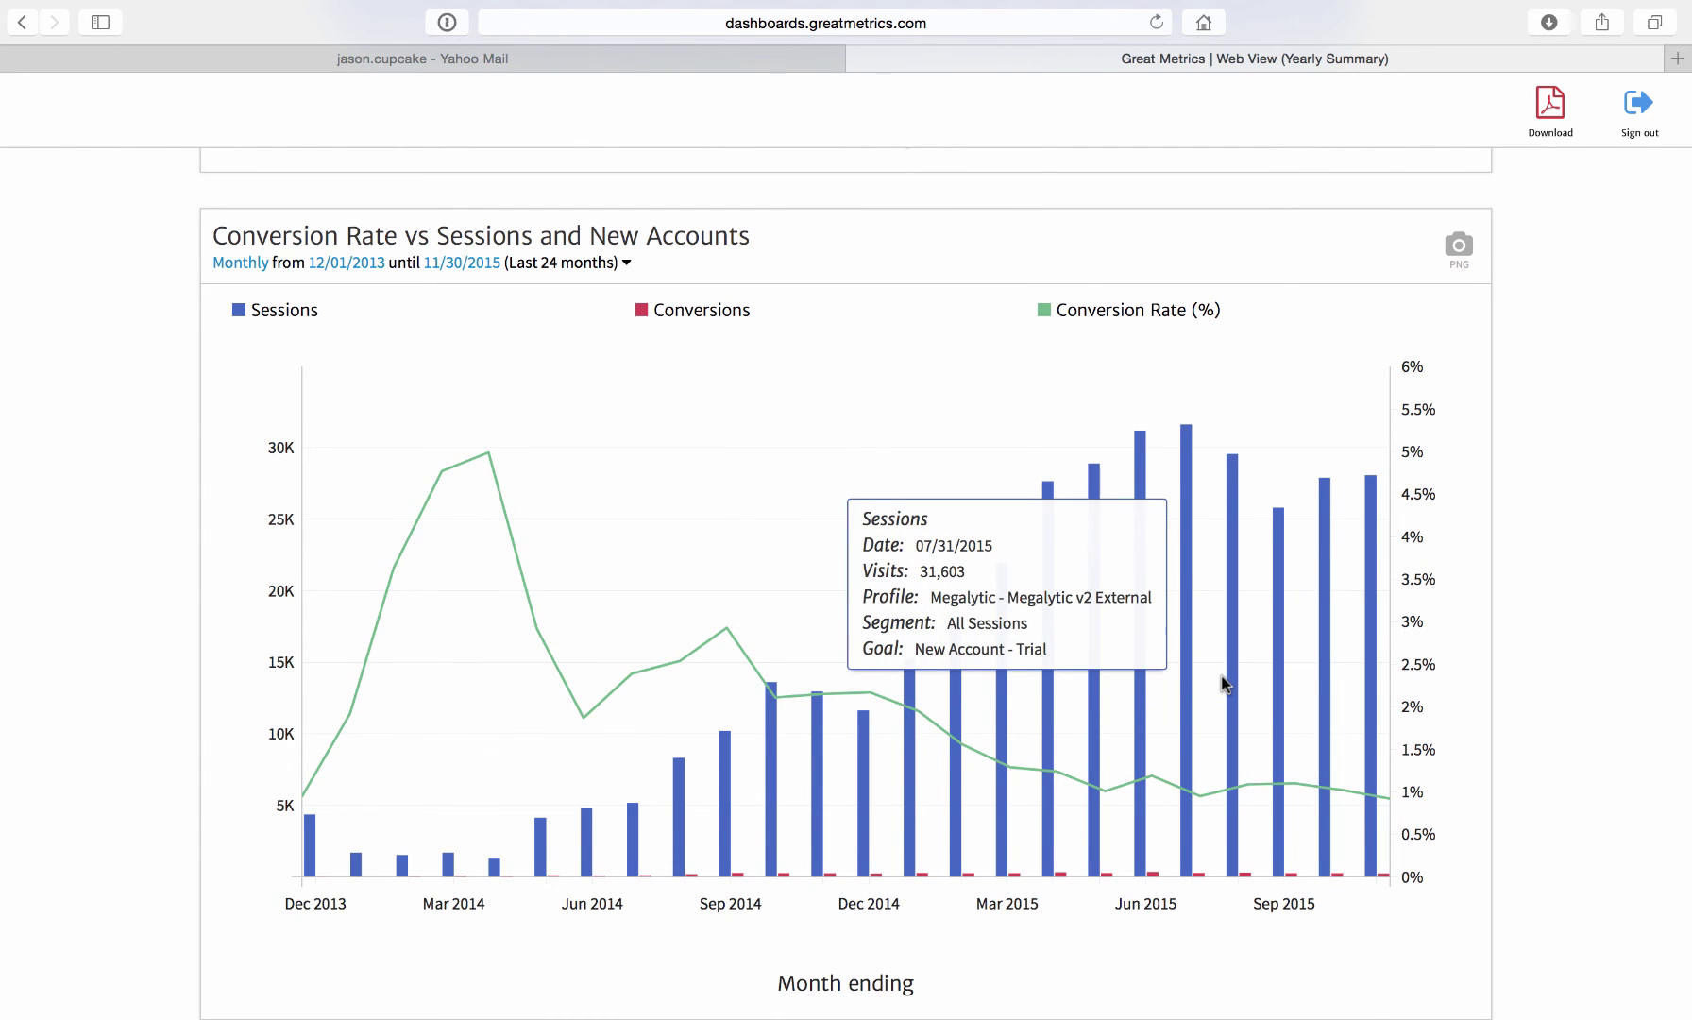
scroll(1223, 680, up, 15)
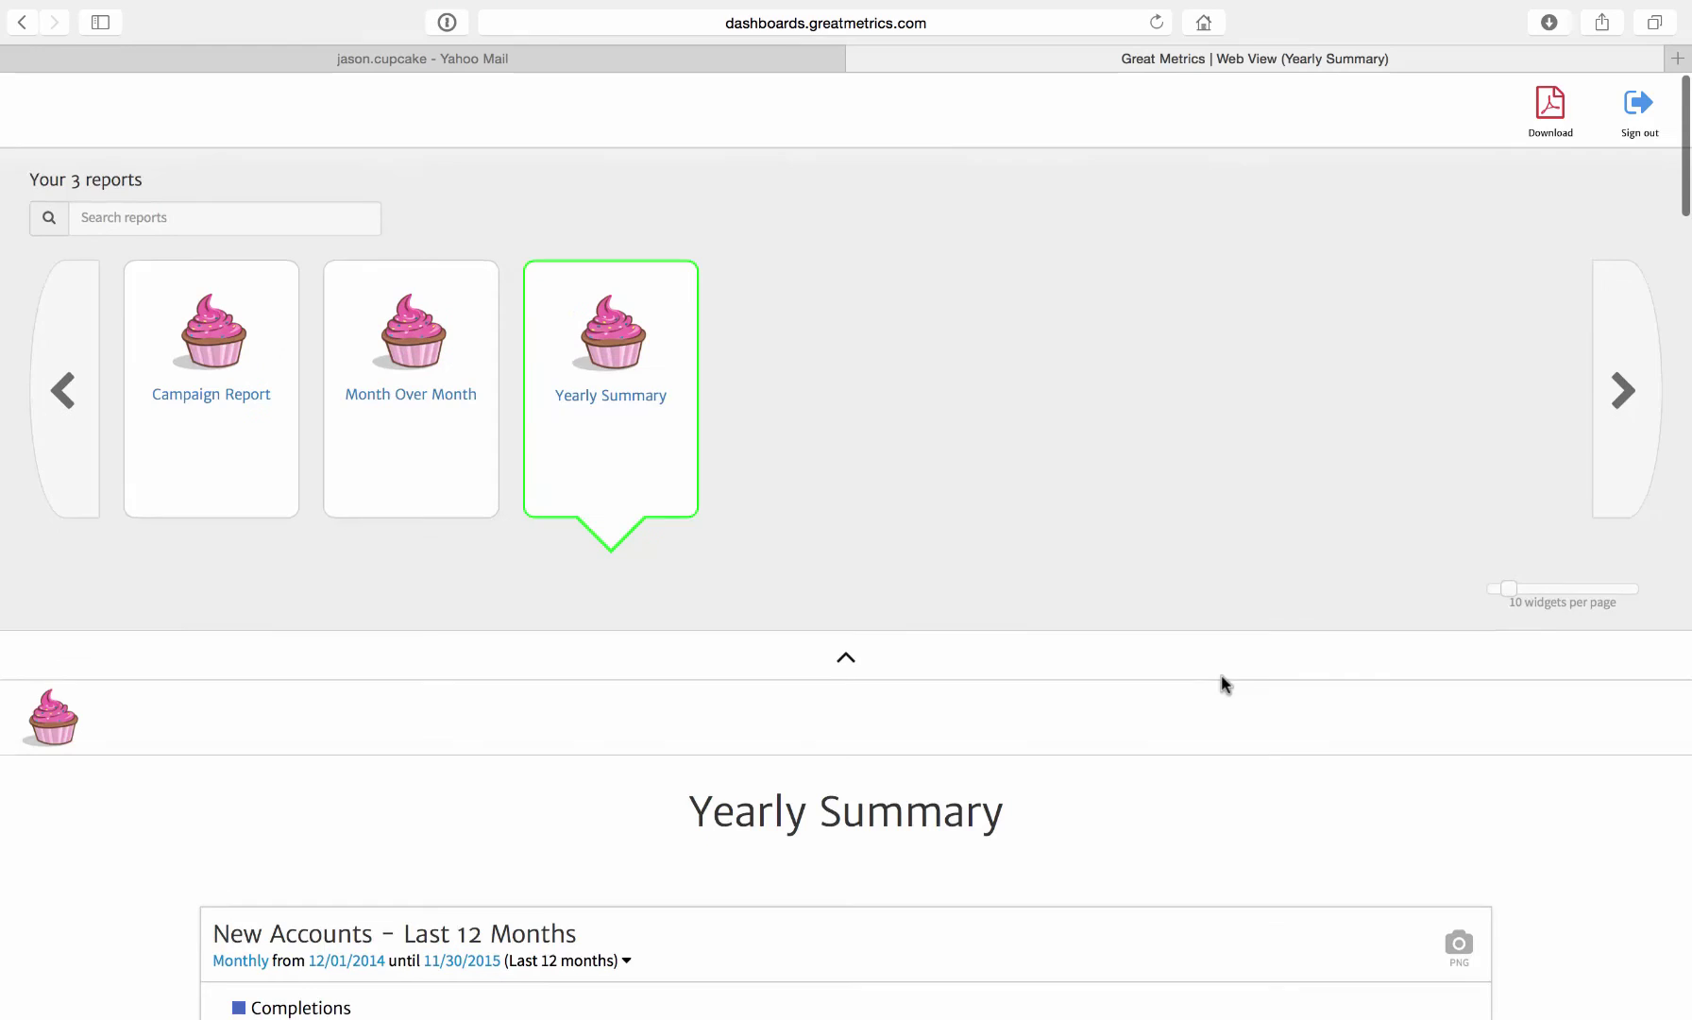